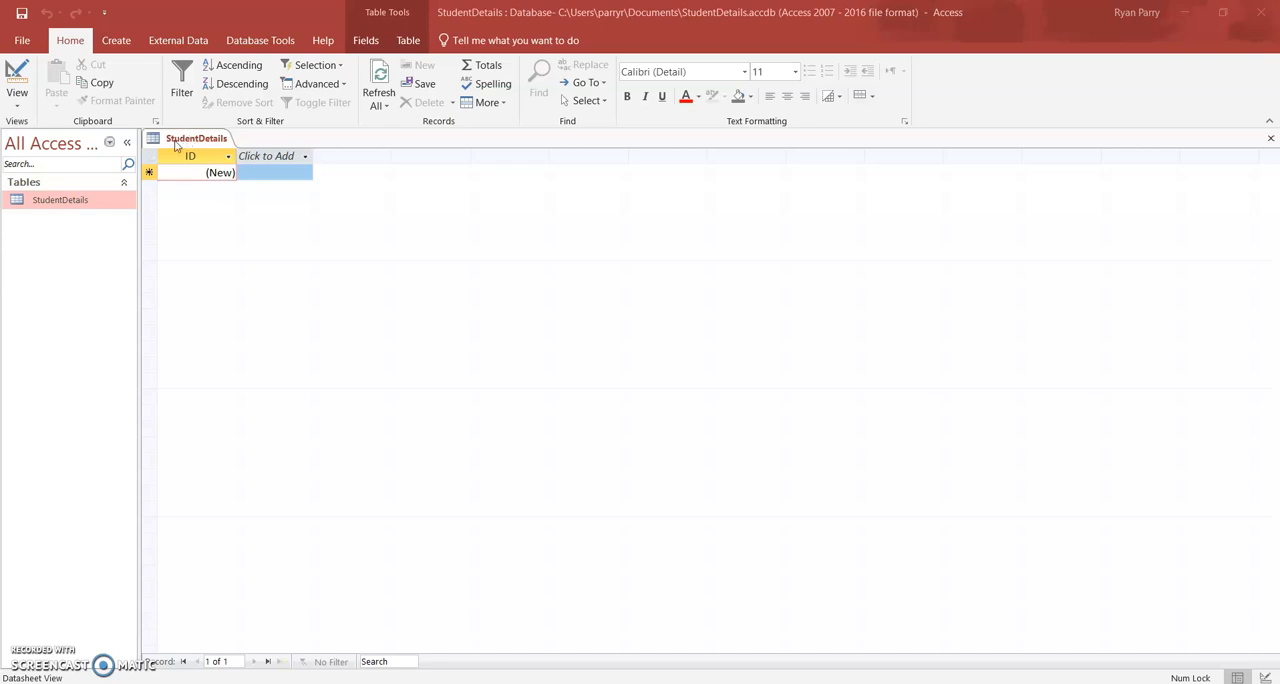
Close the open StudentDetails table and delete it from the database.
right_click(198, 146)
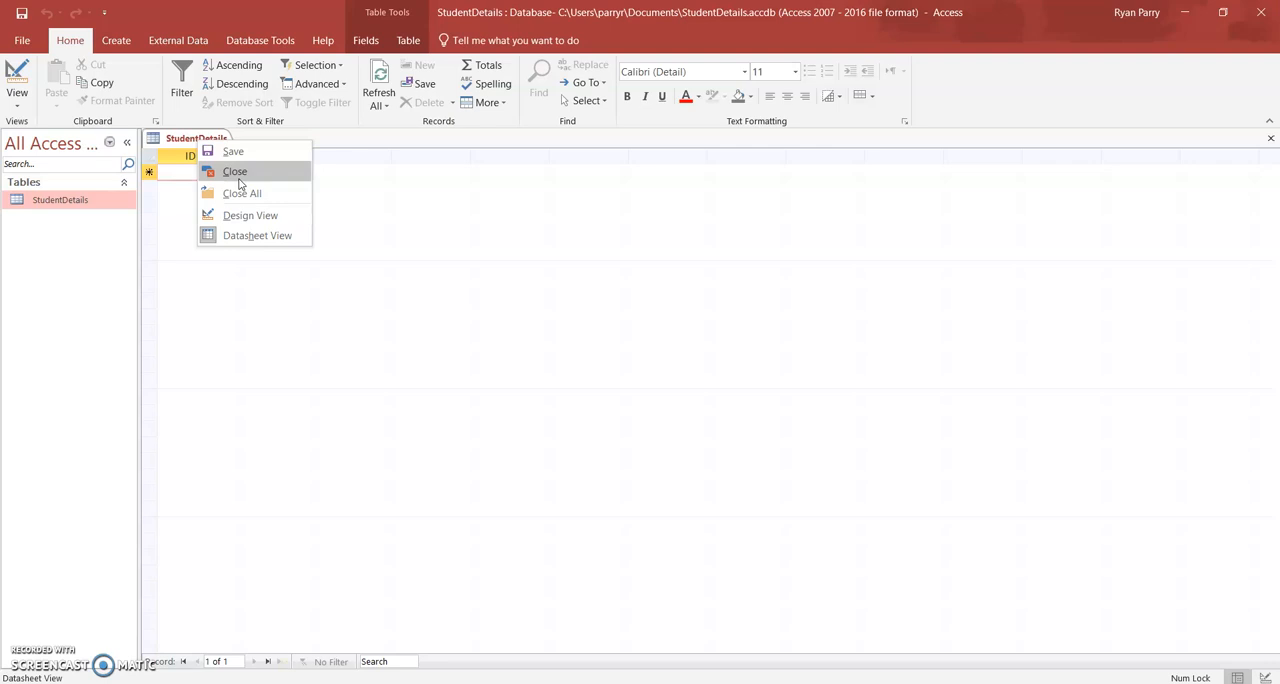
left_click(230, 171)
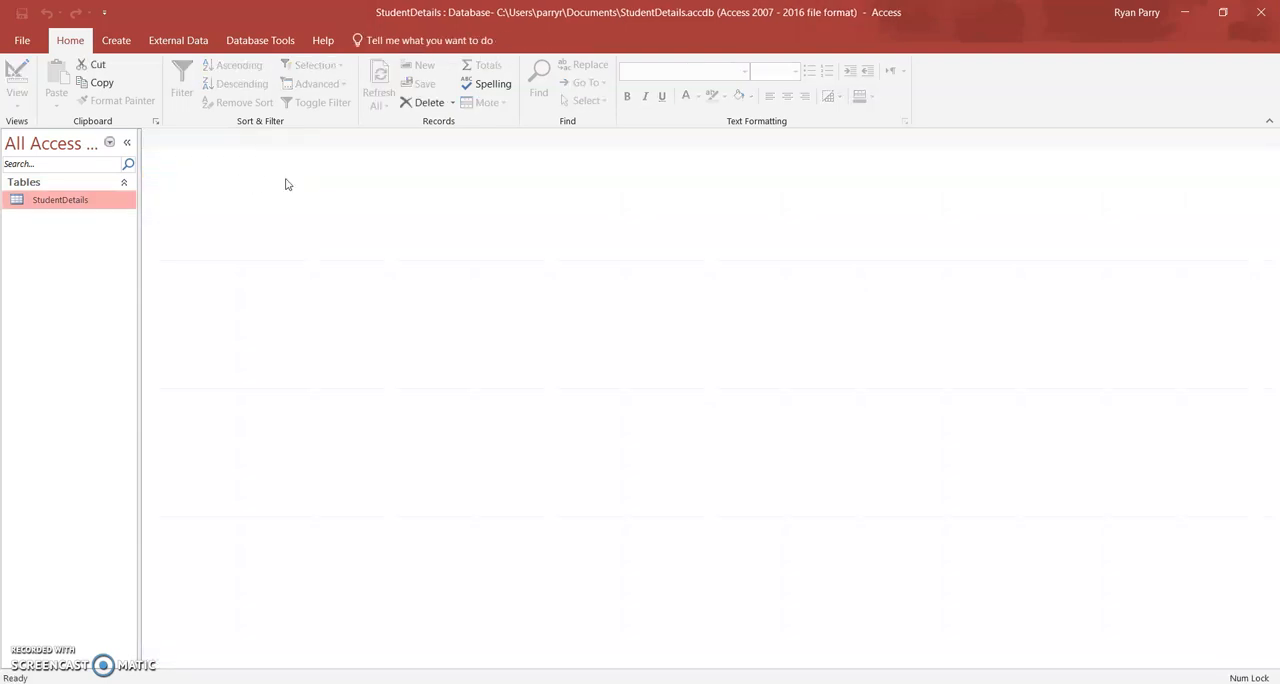
right_click(78, 206)
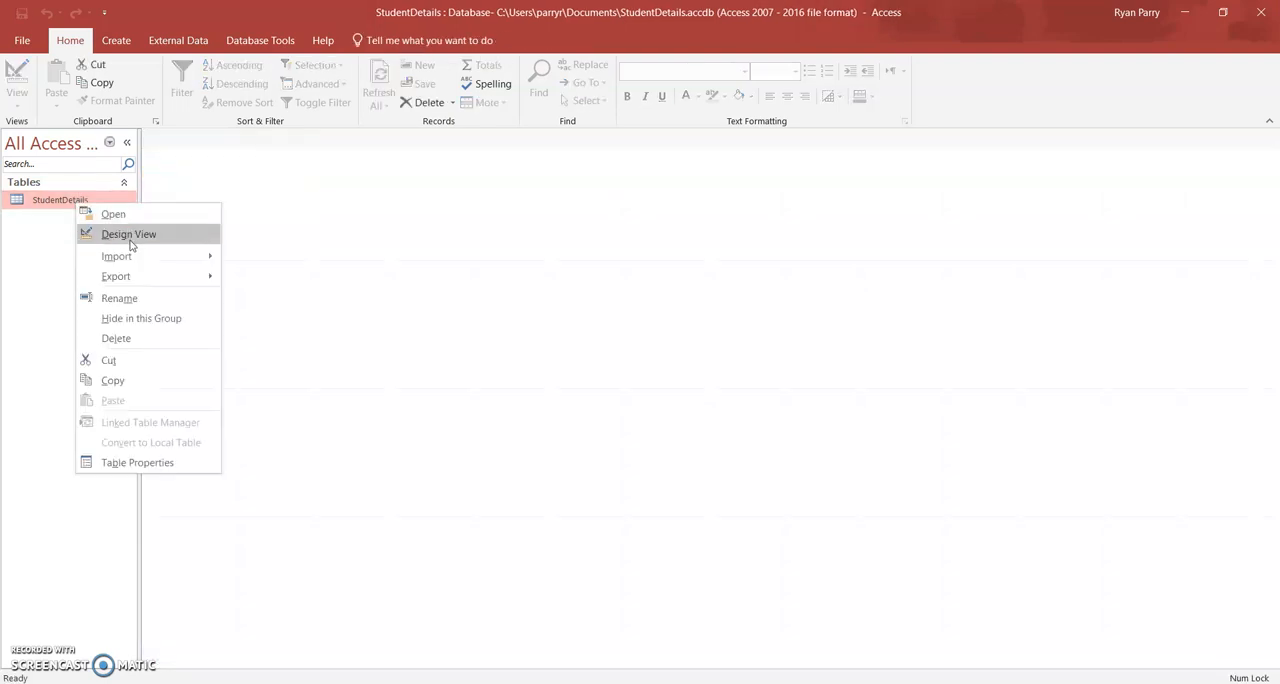
left_click(133, 338)
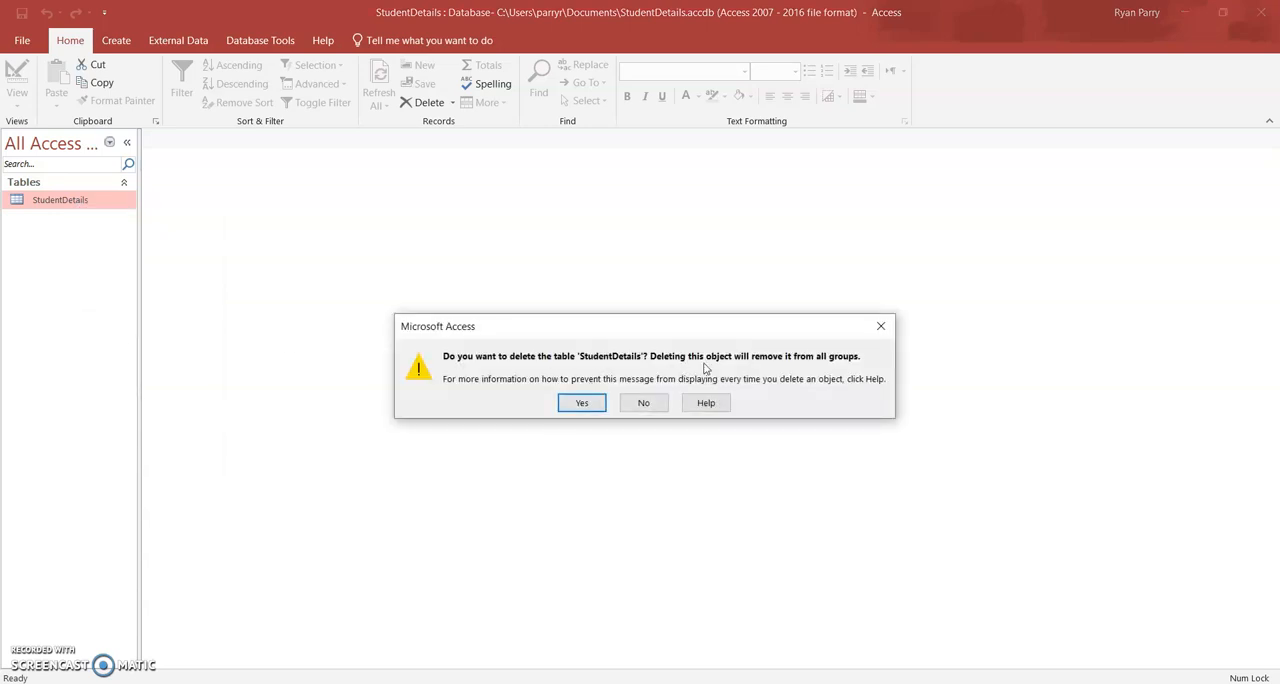
left_click(582, 402)
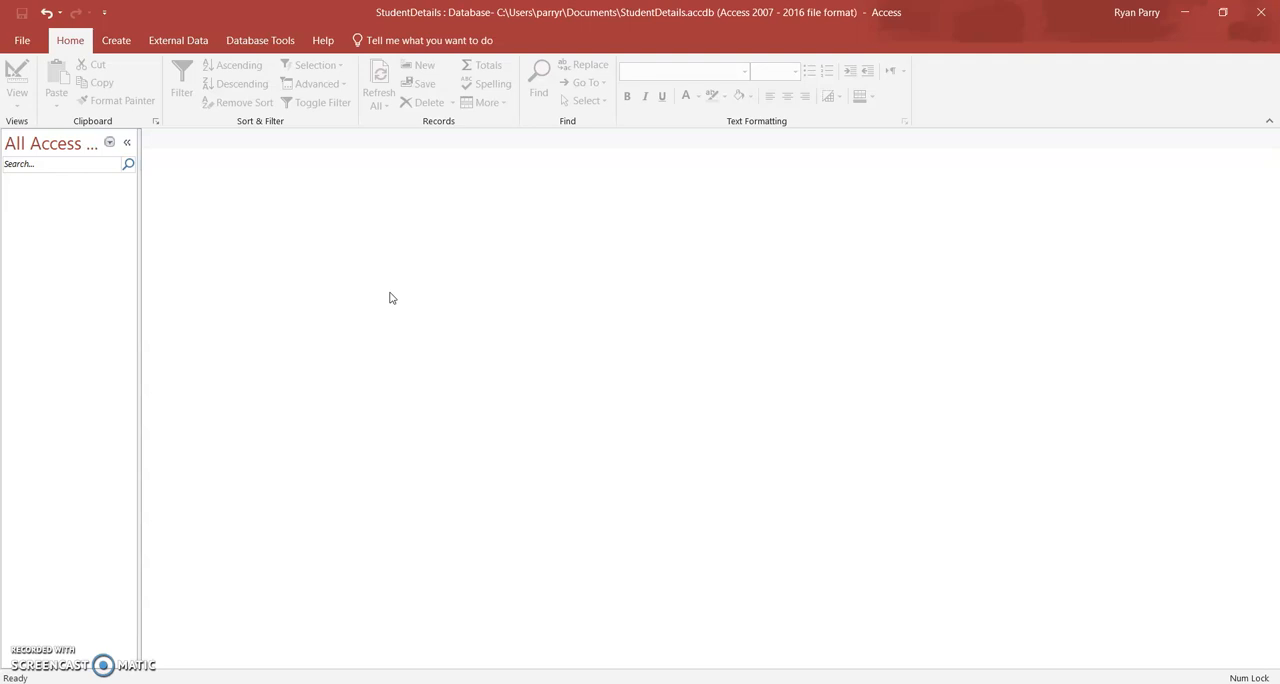
Create a new blank table in the database.
left_click(117, 46)
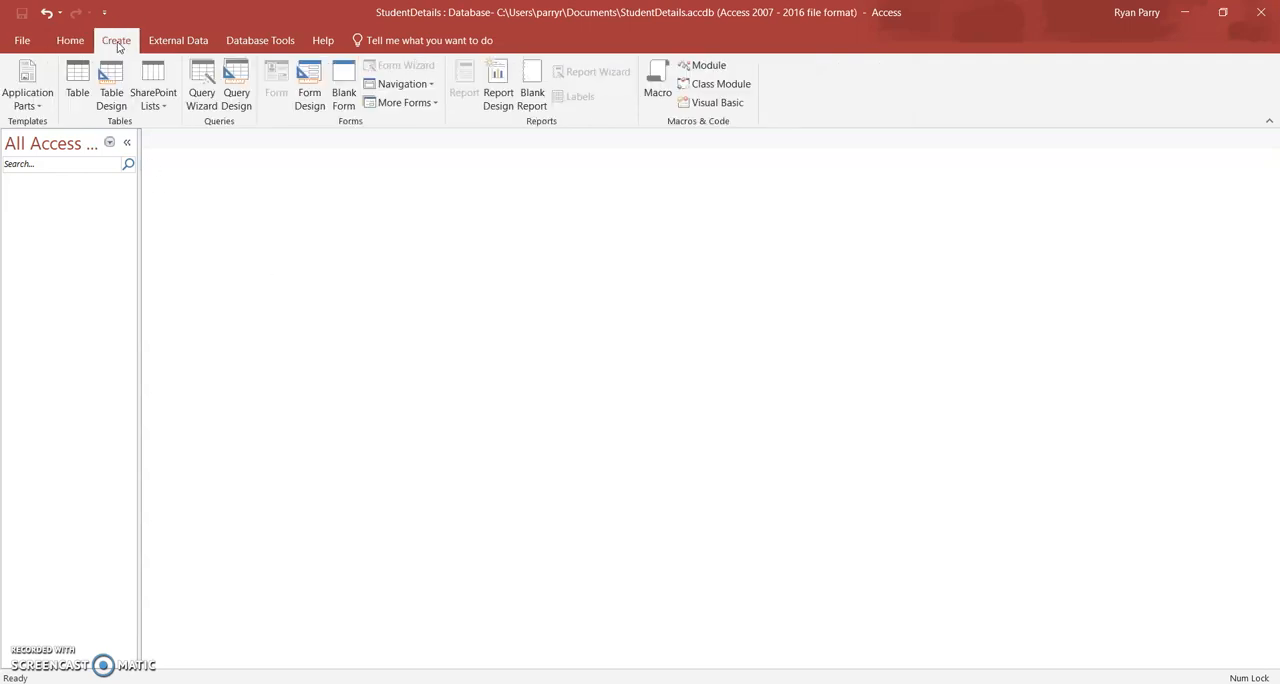
left_click(77, 85)
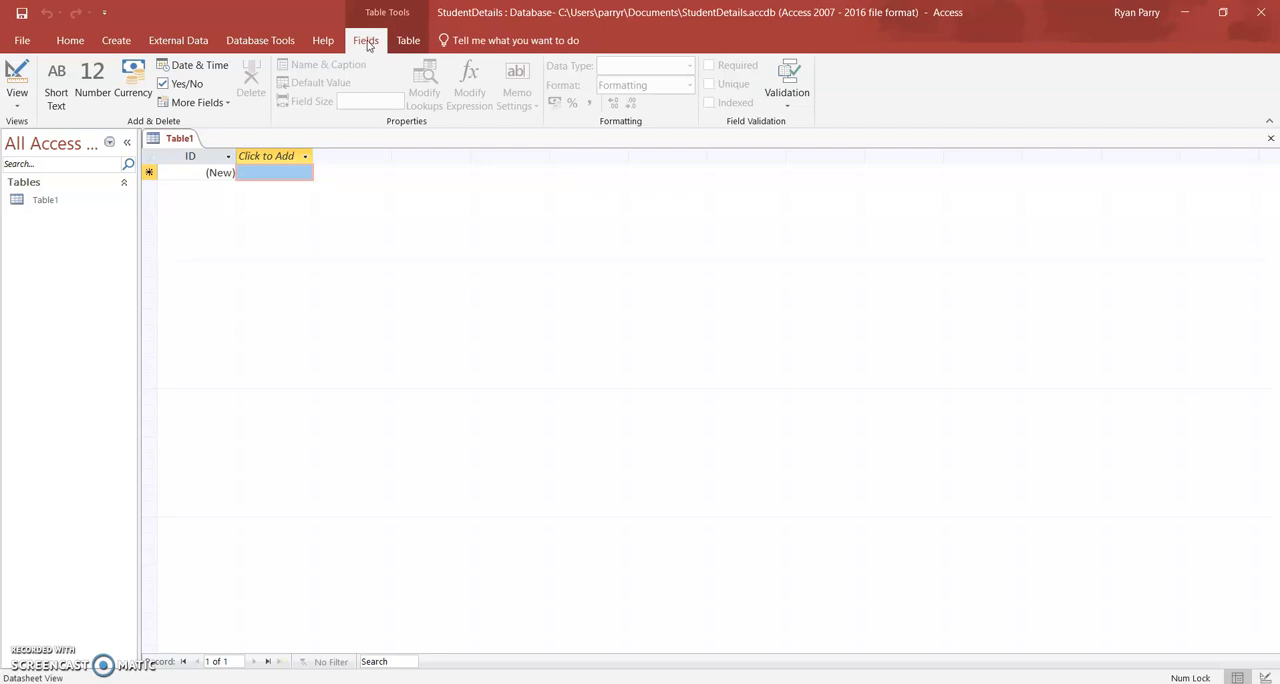
left_click(21, 106)
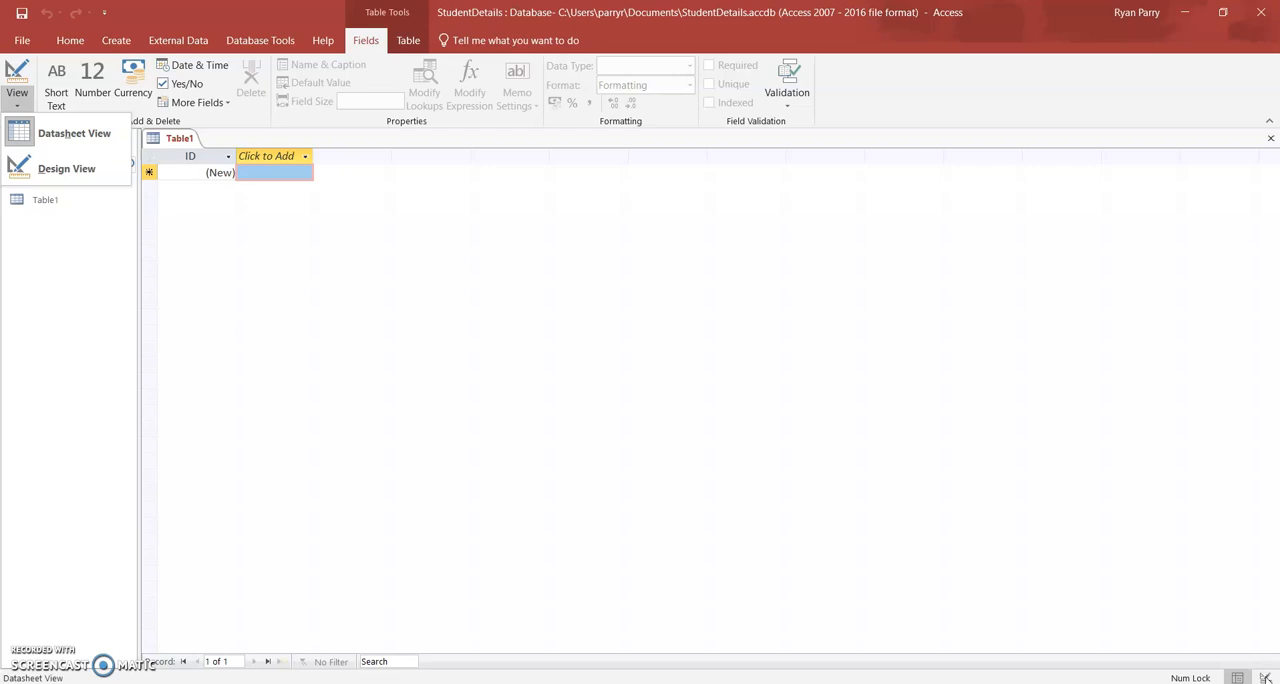
left_click(313, 143)
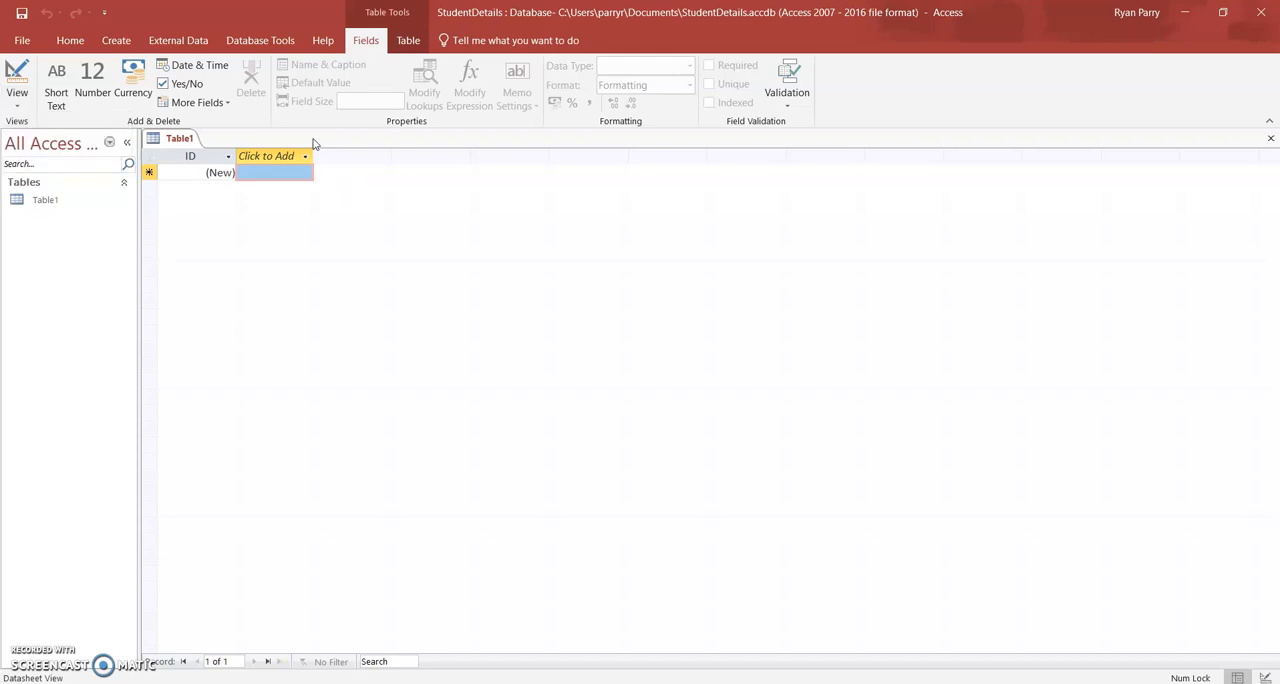
Switch the new table to Design View, saving it under the name StudentDetails.
right_click(179, 139)
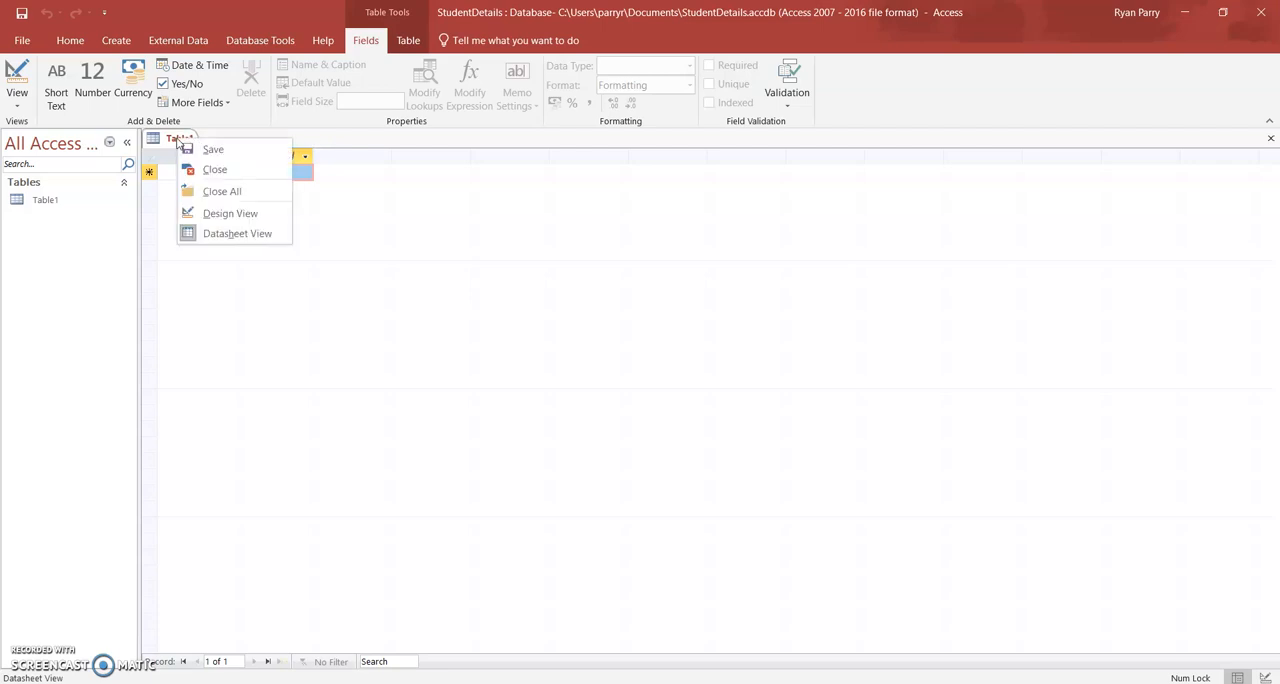
left_click(231, 215)
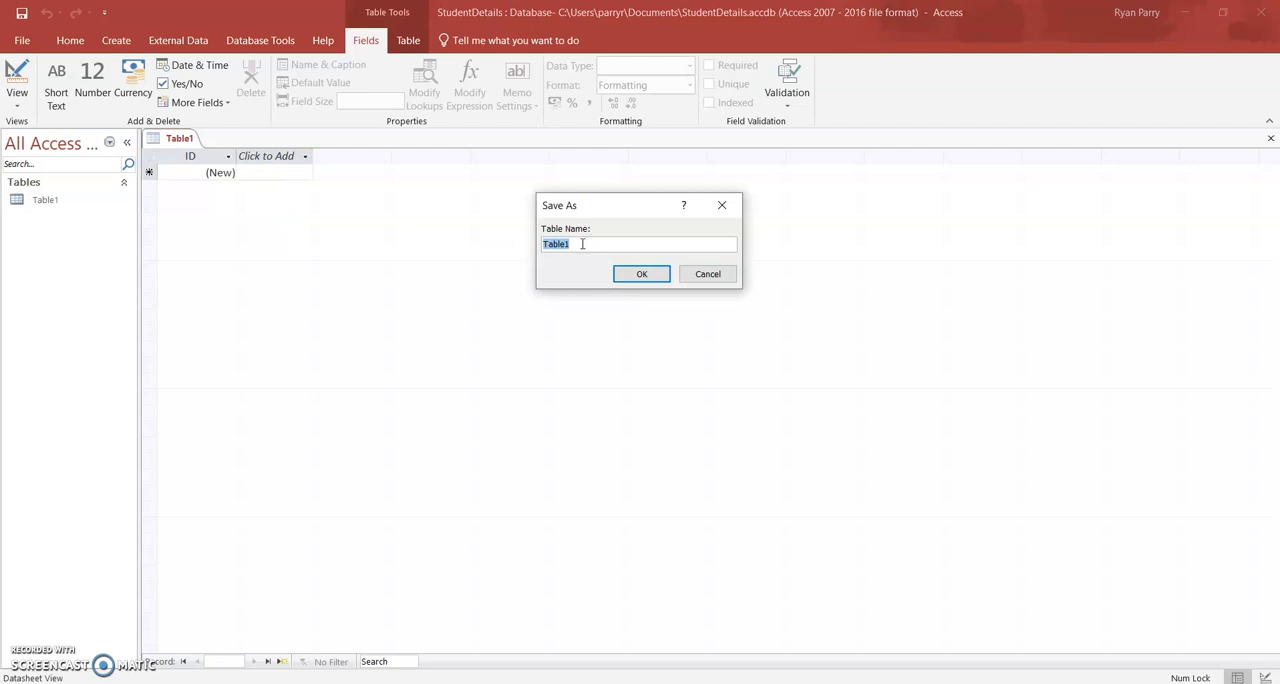
key("BackSpace")
type("StudentDetails")
left_click(622, 270)
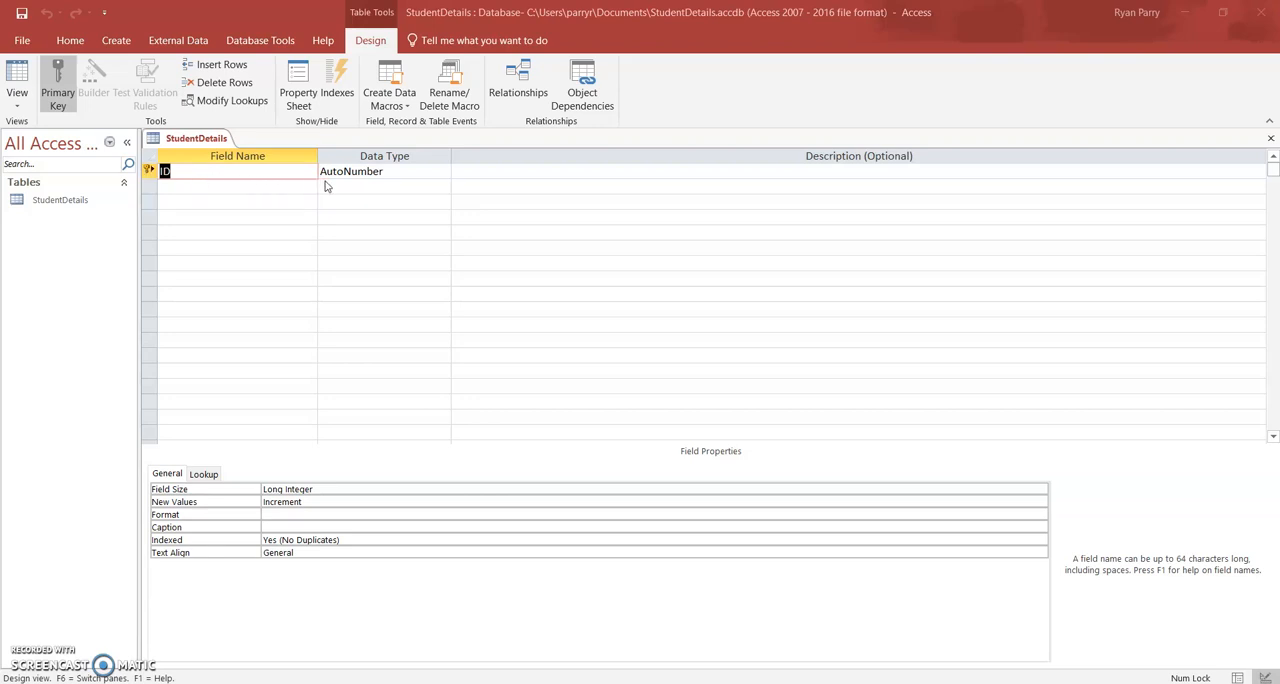
Rename the ID field to StudentNum and choose AutoNumber as its data type, with a blank description.
left_click(177, 172)
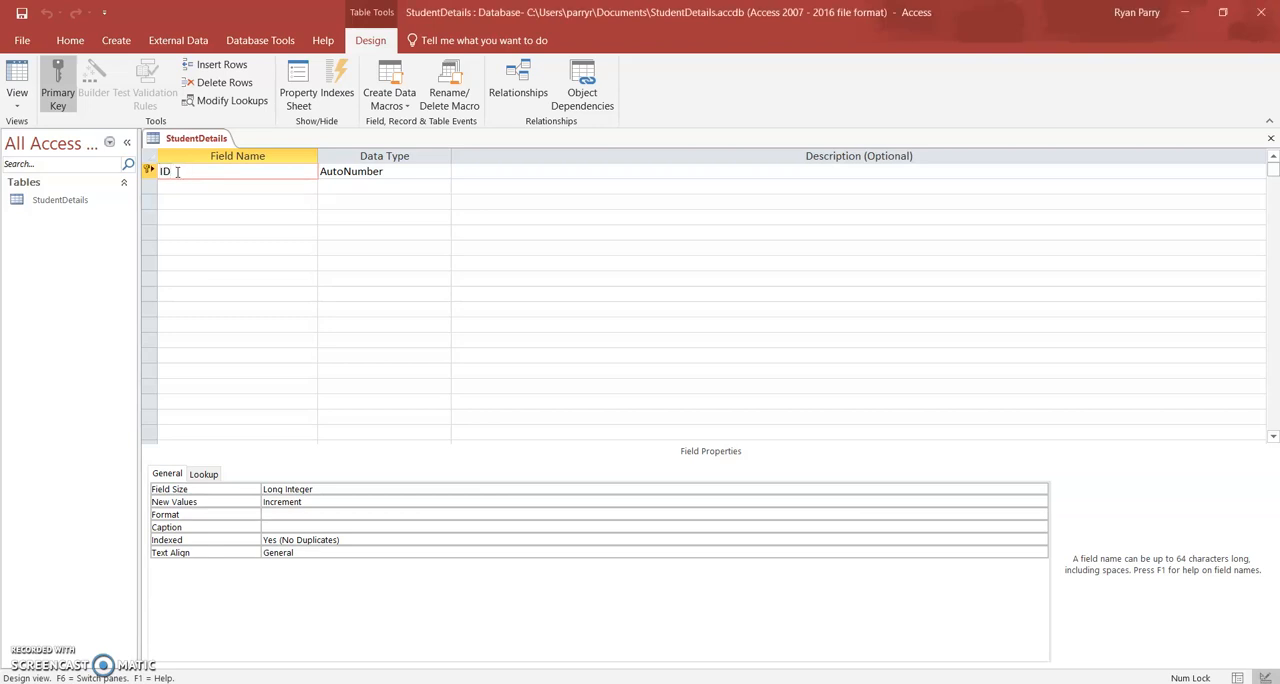
key("BackSpace")
key("BackSpace")
type("StudentNum")
key("Tab")
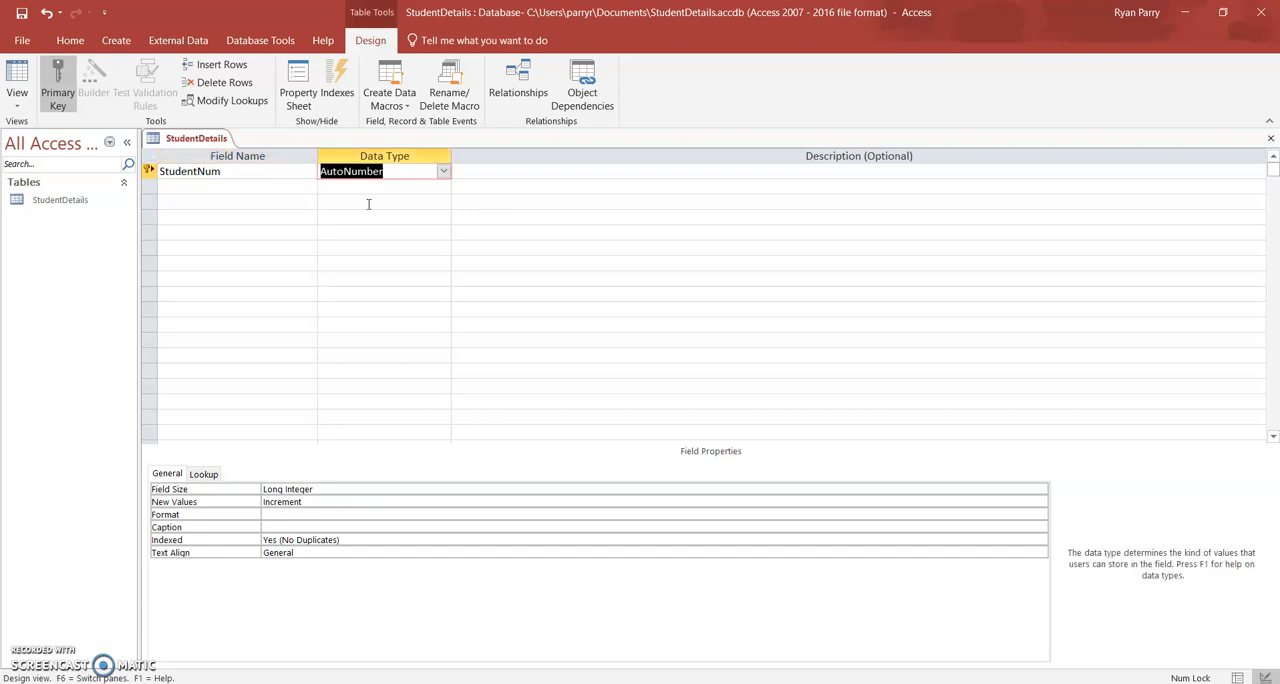
left_click(443, 173)
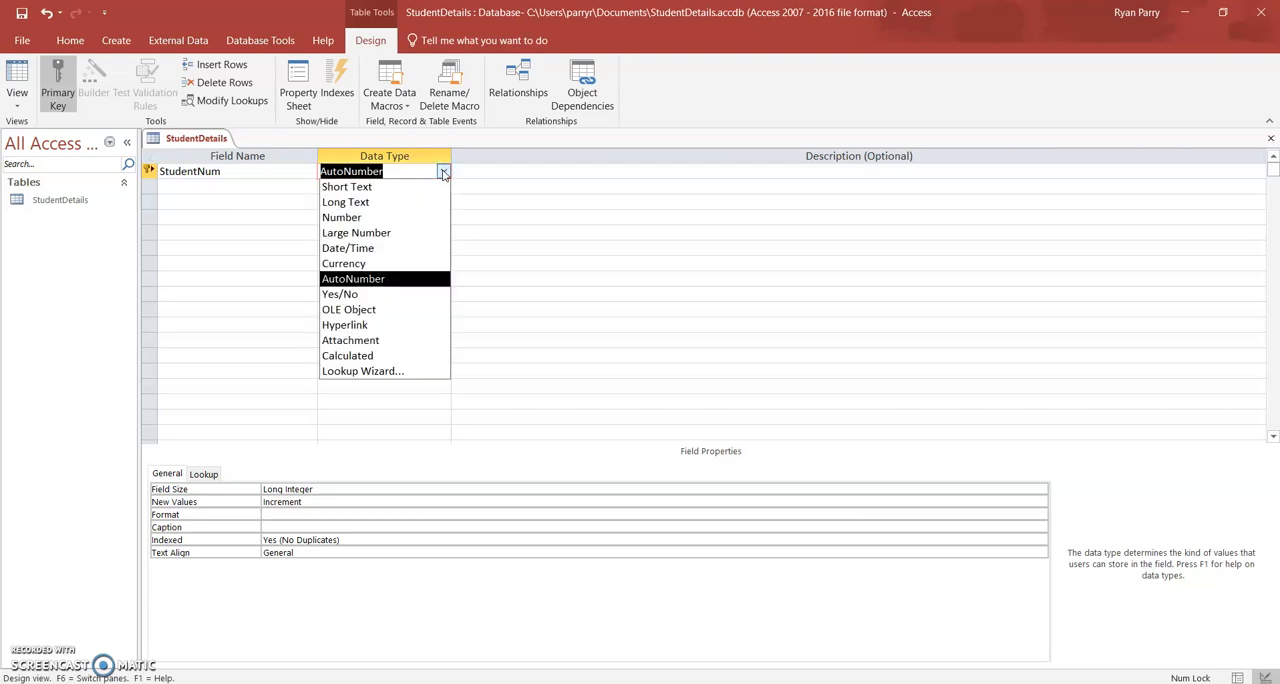
left_click(387, 283)
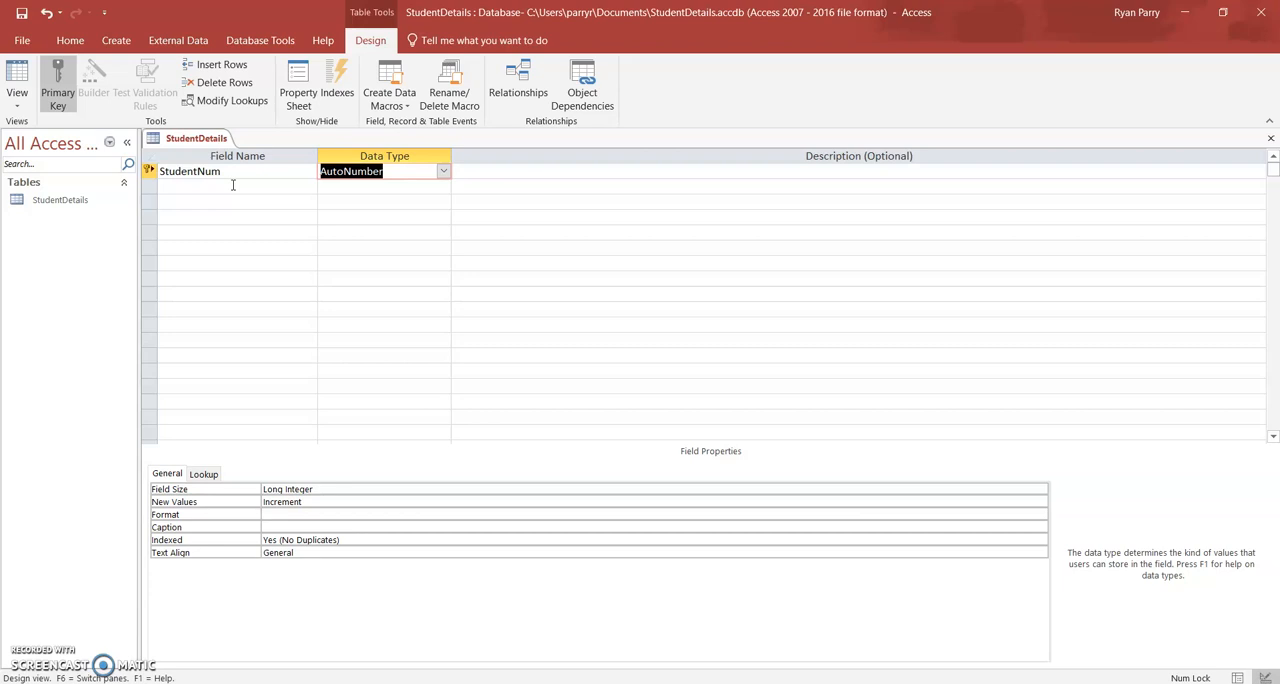
key("Tab")
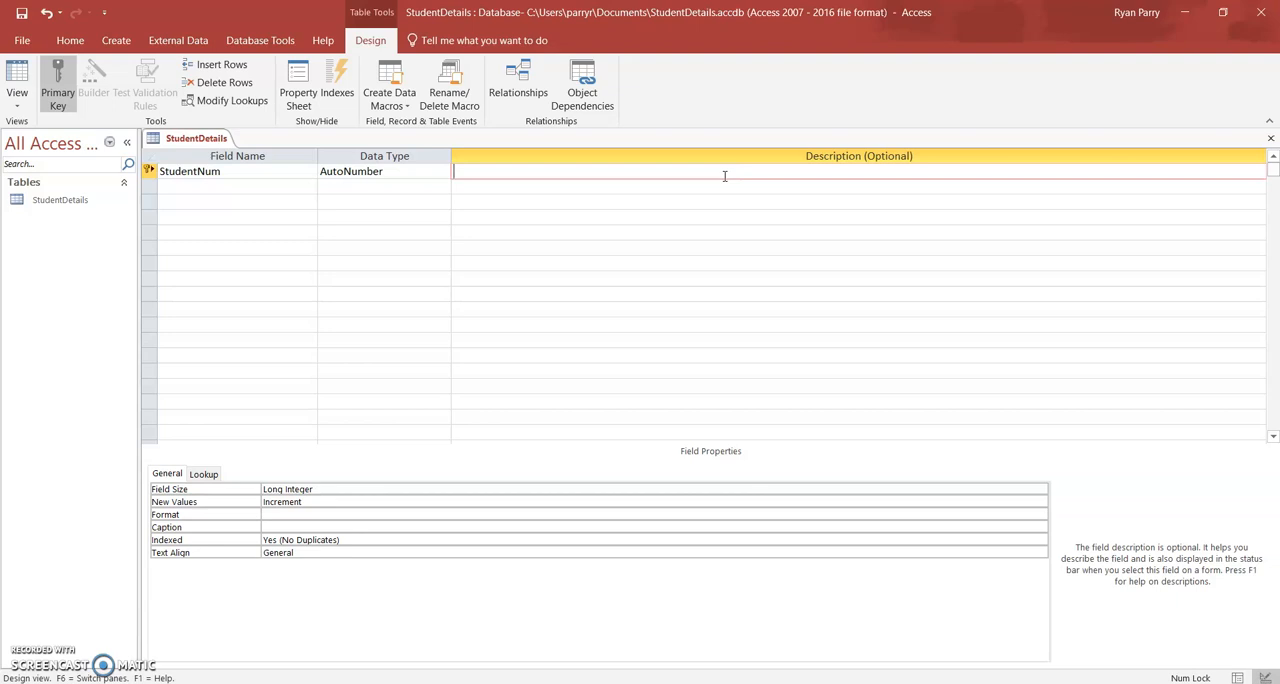
key("Return")
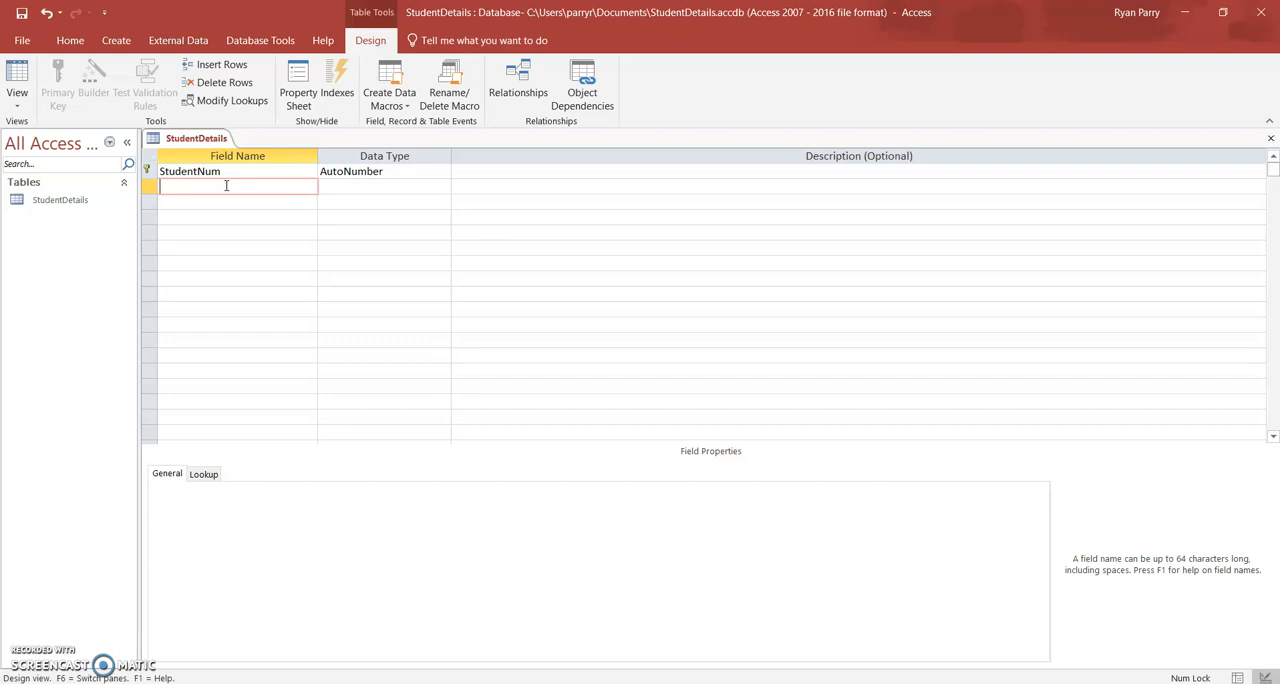
Add a FirstName field with the Short Text data type and a field size of 28.
type("FirstName")
key("Tab")
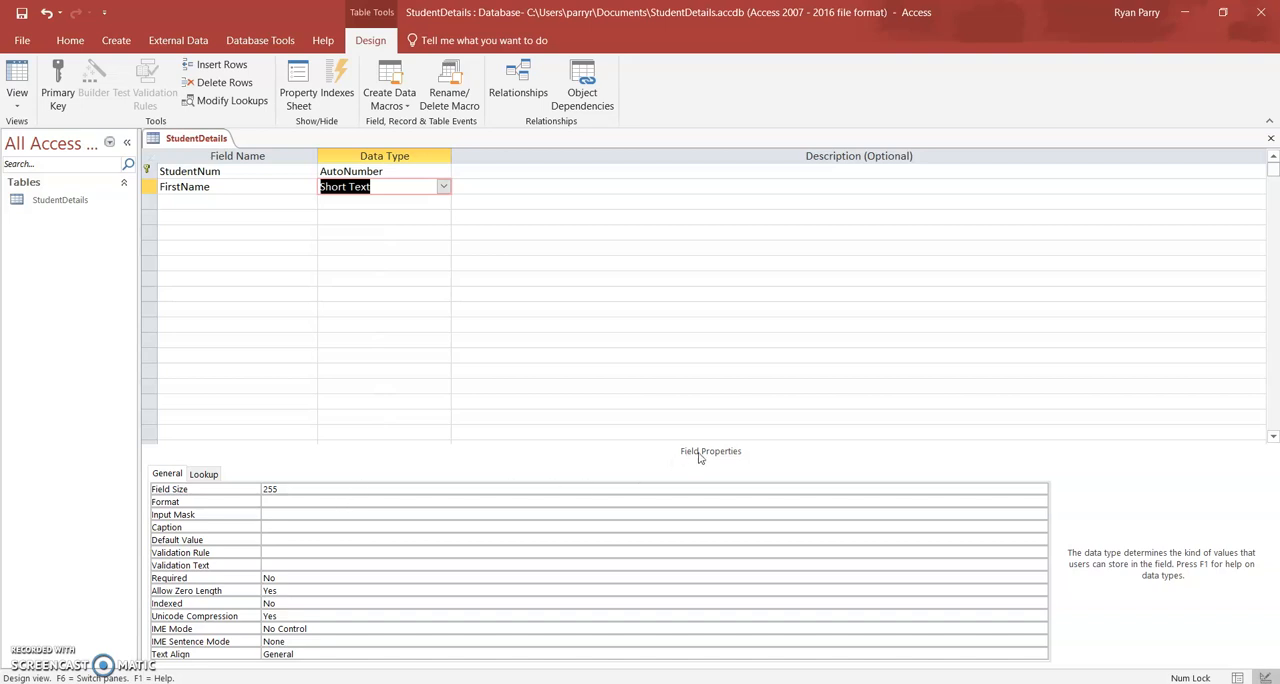
left_click(286, 490)
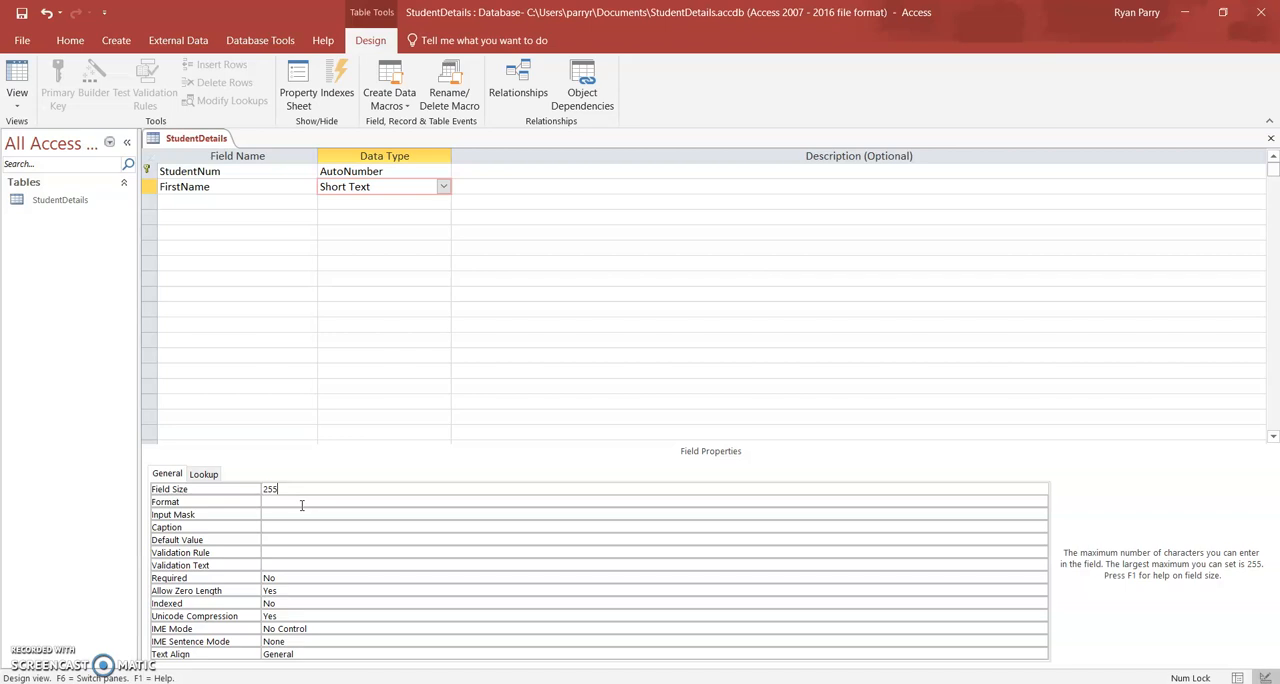
key("BackSpace")
key("BackSpace")
key("BackSpace")
type("28")
left_click(505, 190)
key("Return")
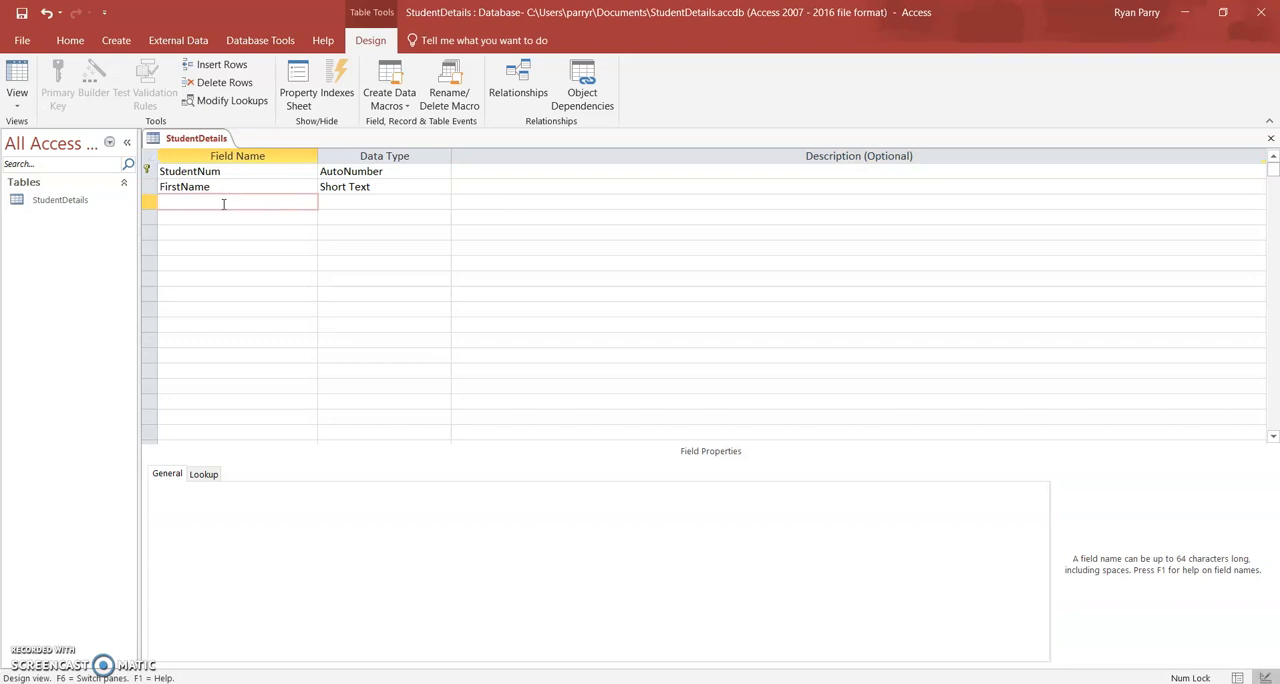
Add a SecondName field below FirstName and choose Short Text as its data type.
type("SecondName")
key("Tab")
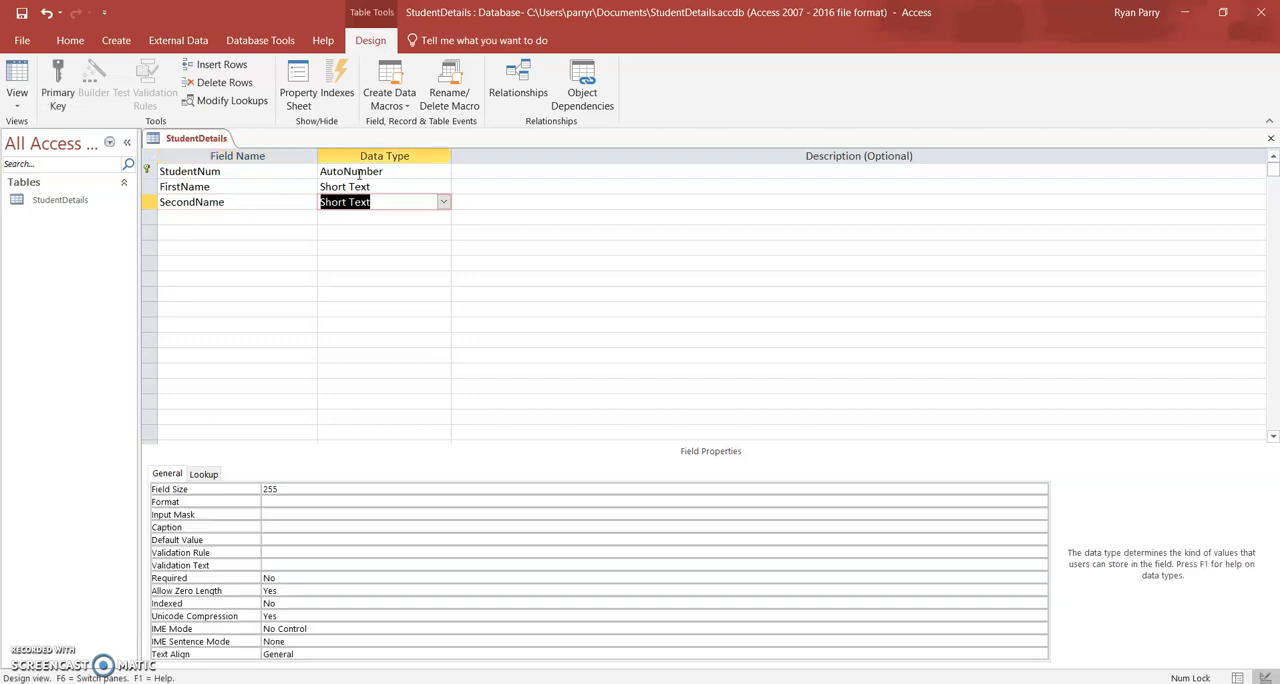
left_click(443, 203)
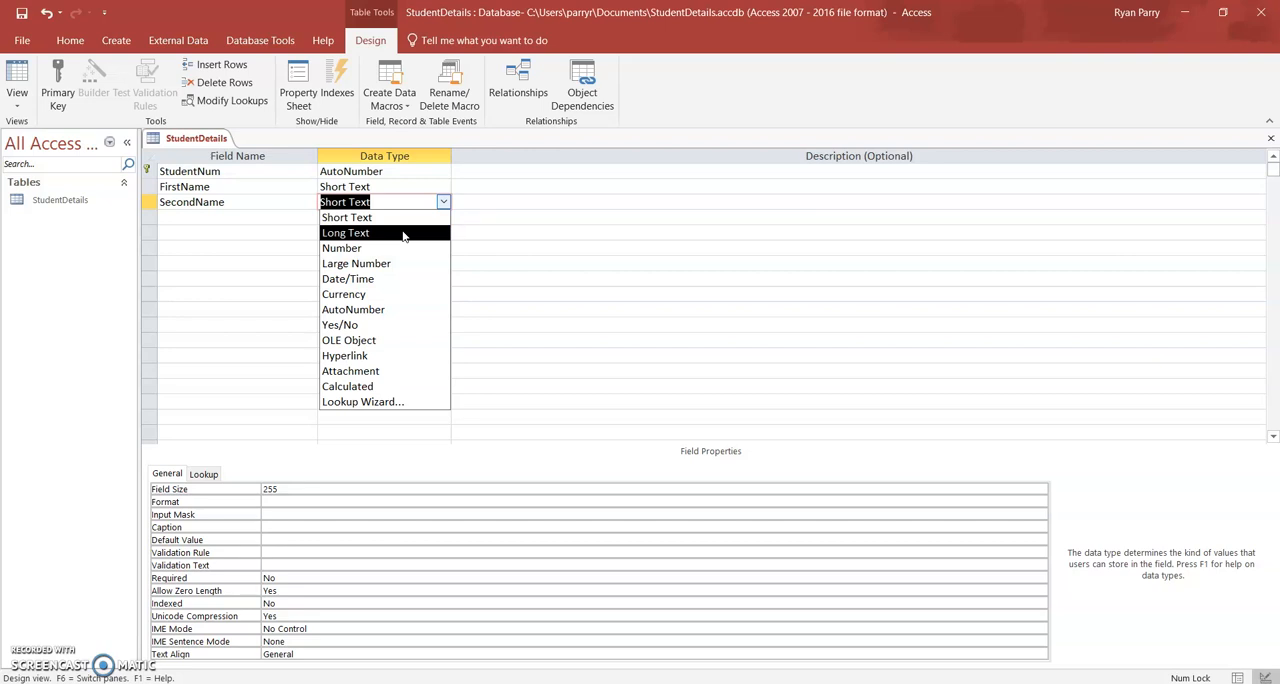
left_click(403, 233)
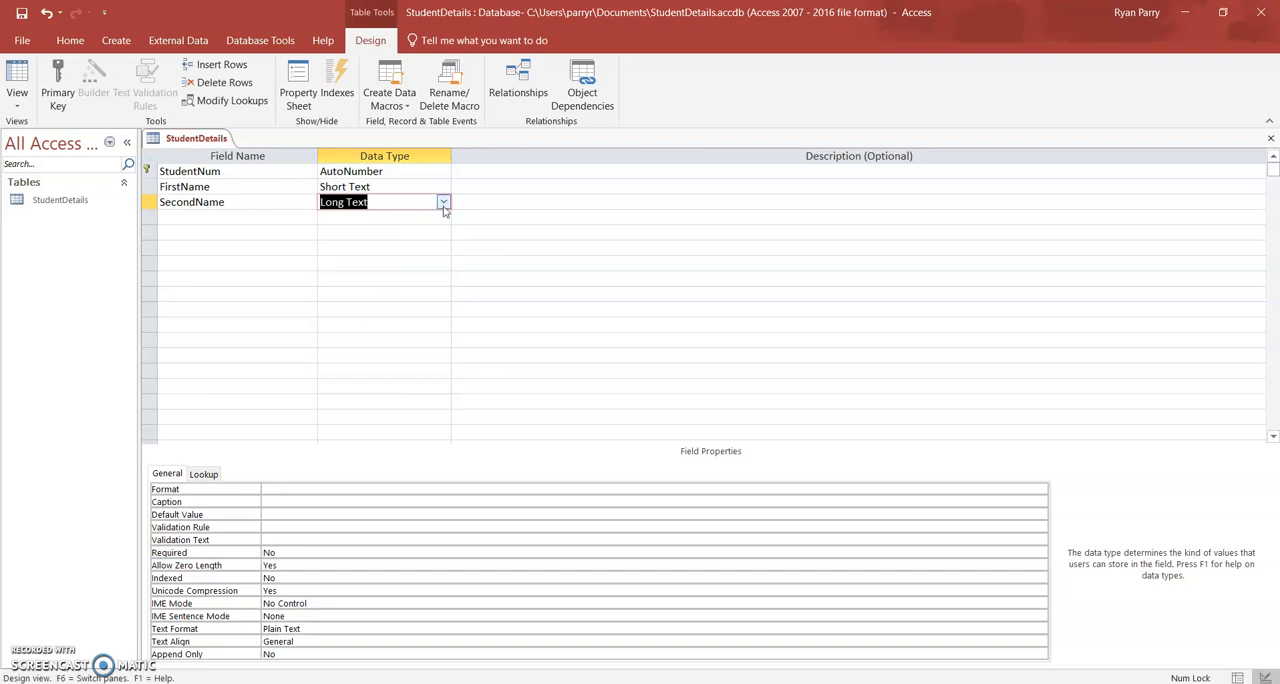
left_click(443, 203)
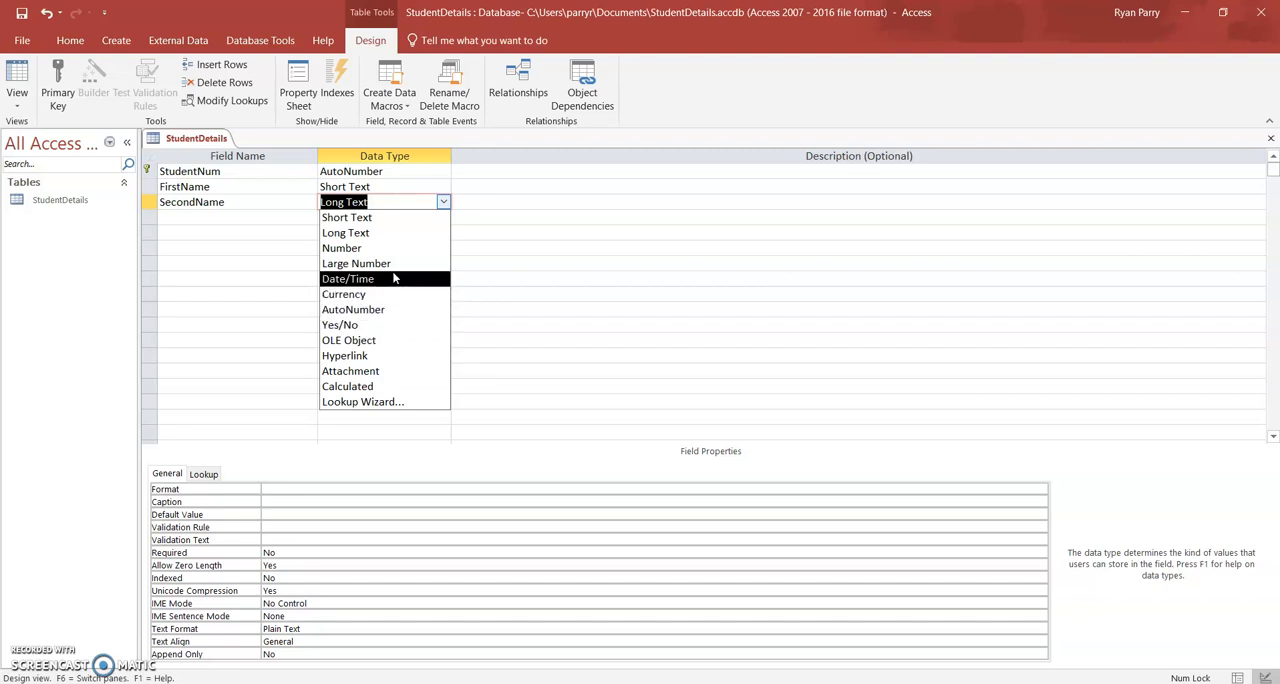
left_click(369, 219)
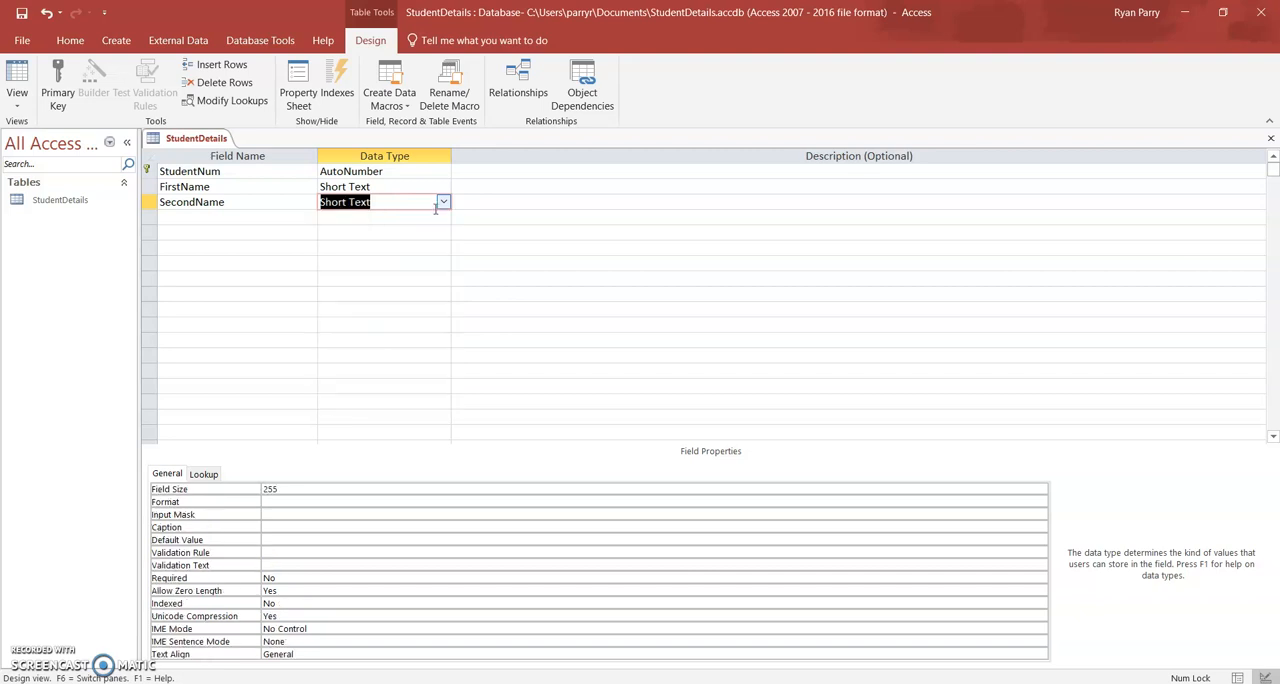
Set the field size of SecondName to 28 and leave its description blank.
left_click(310, 489)
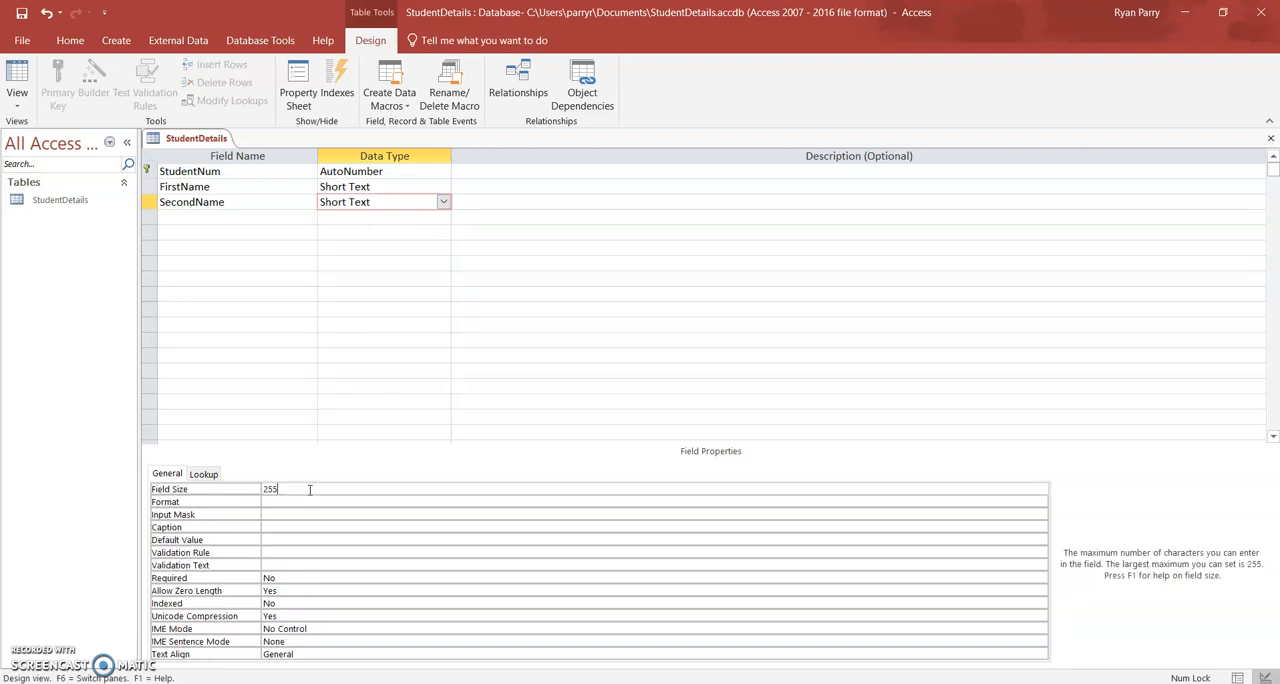
key("BackSpace")
key("BackSpace")
key("BackSpace")
type("28")
left_click(474, 205)
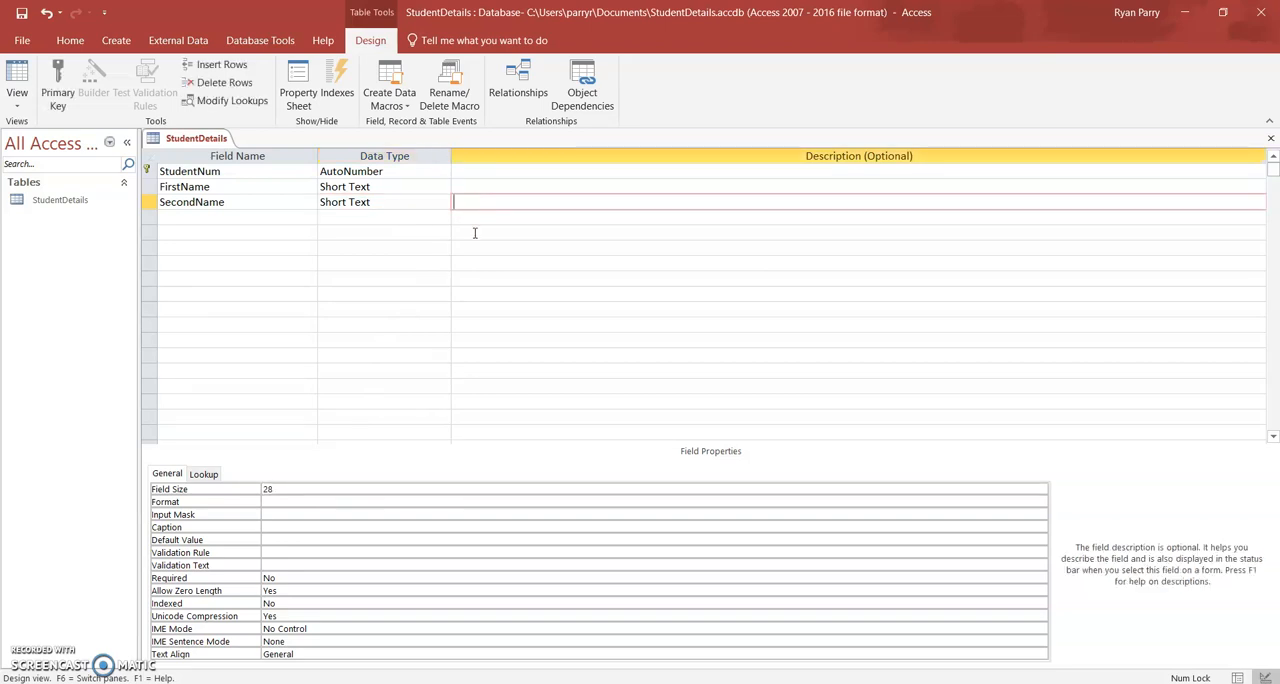
key("Return")
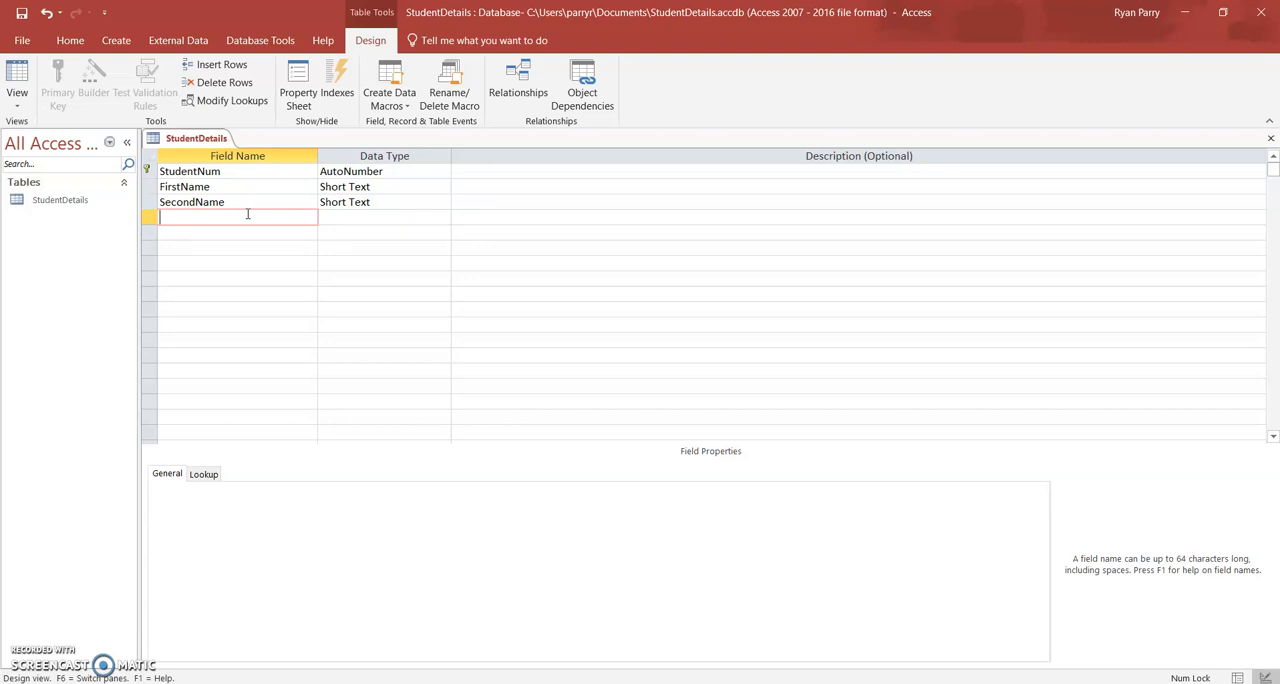
Add a field named Addr_1 with the Short Text data type below SecondName.
type("Addre")
type("ss")
key("BackSpace")
key("BackSpace")
key("BackSpace")
type("1")
key("Tab")
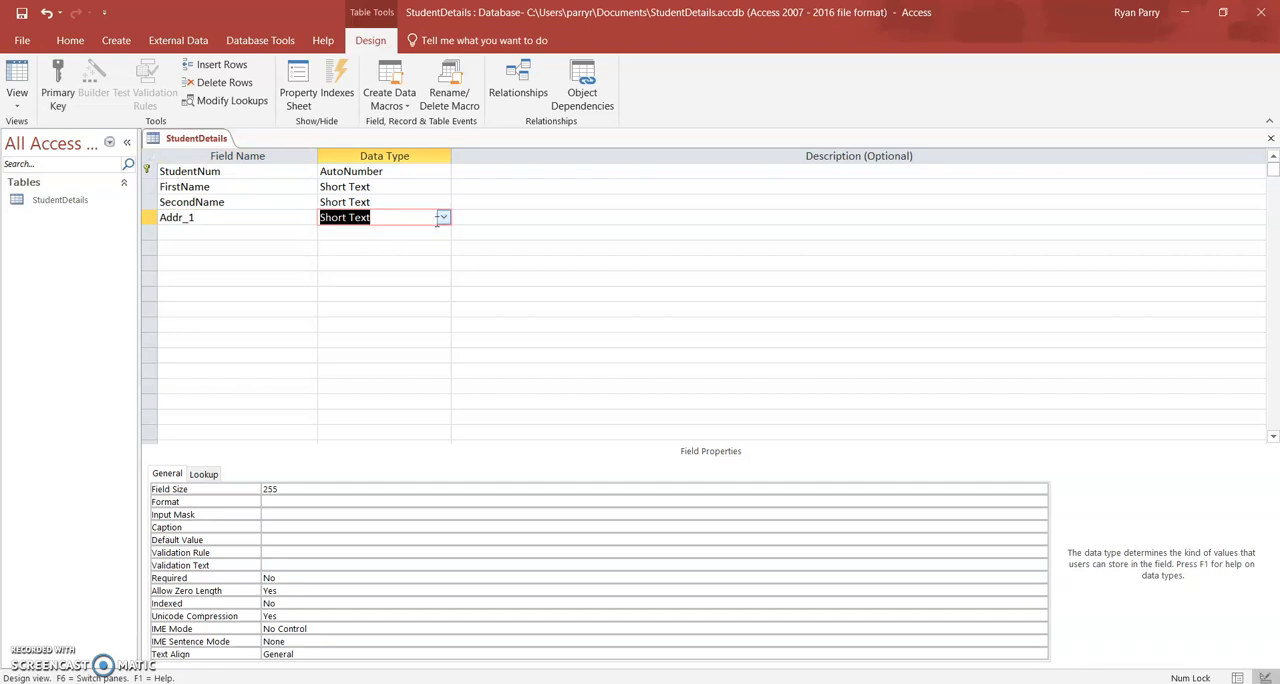
Set the field size of Addr_1 to 50 and leave its description blank.
left_click(291, 490)
key("BackSpace")
key("BackSpace")
key("BackSpace")
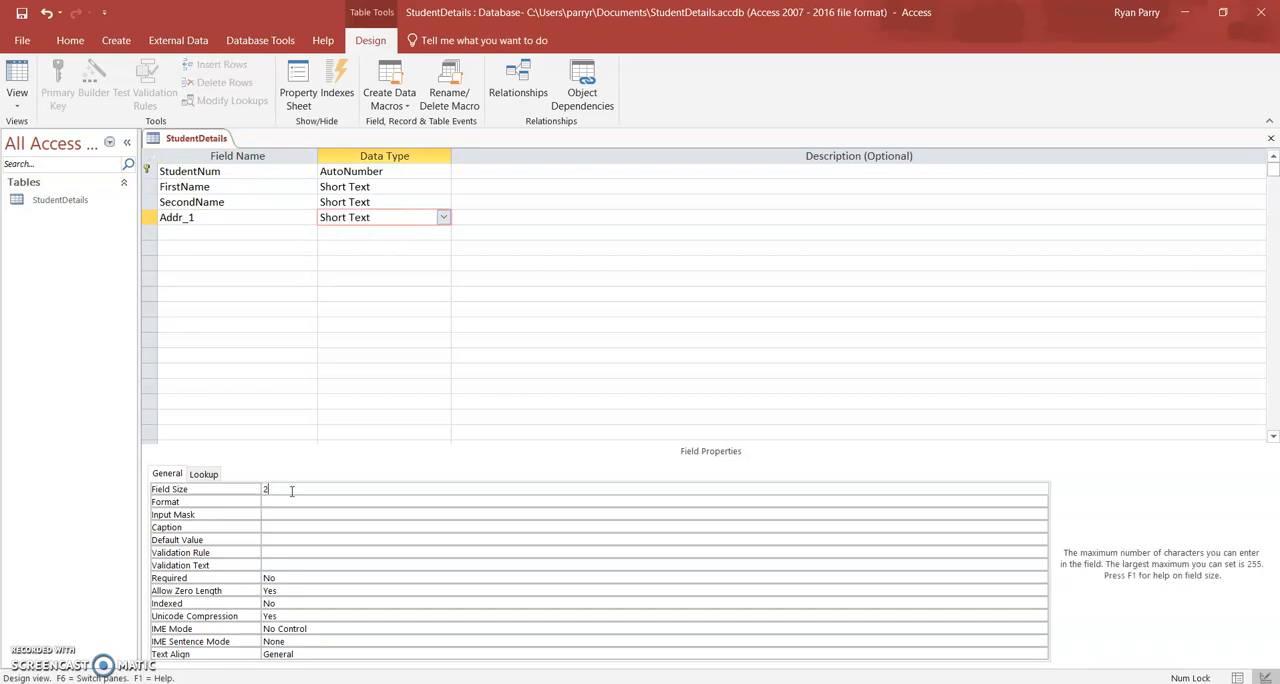
type("50")
left_click(479, 222)
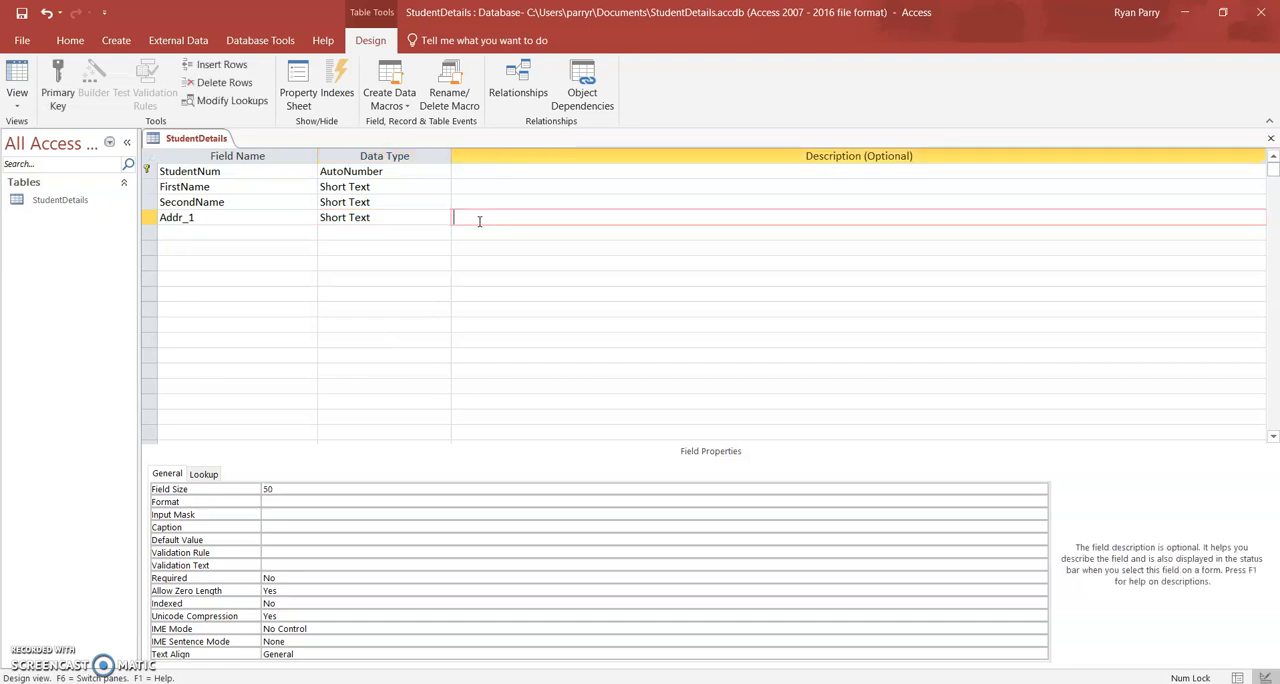
key("Return")
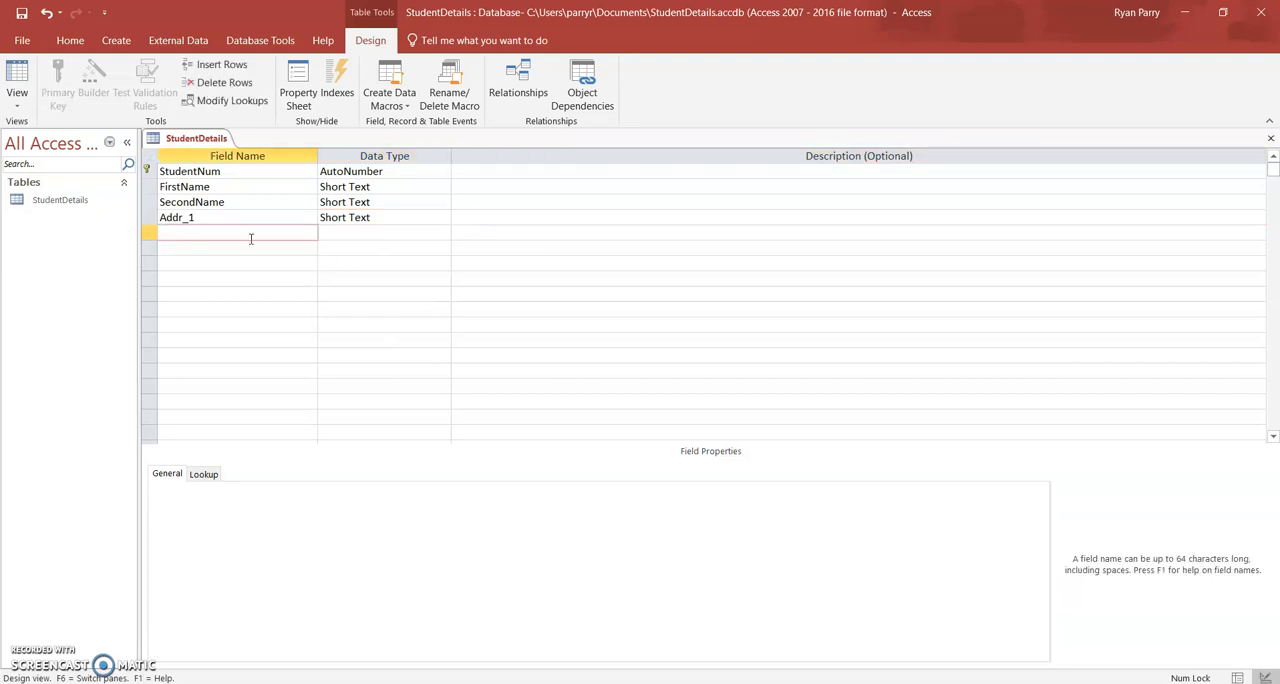
Add a field named Addr_2 with the Short Text data type below Addr_1.
type("Addr_2")
key("Return")
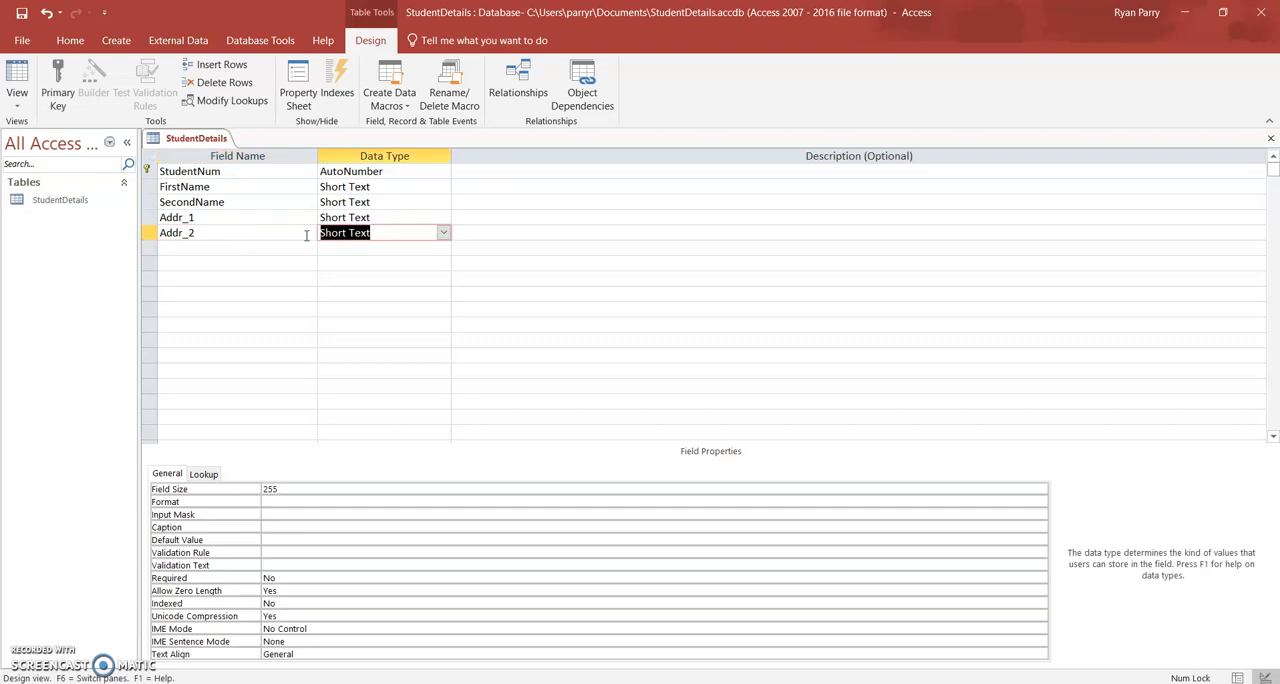
Set the field size of Addr_2 to 50 and leave its description blank.
left_click(289, 490)
key("BackSpace")
key("BackSpace")
key("BackSpace")
type("50")
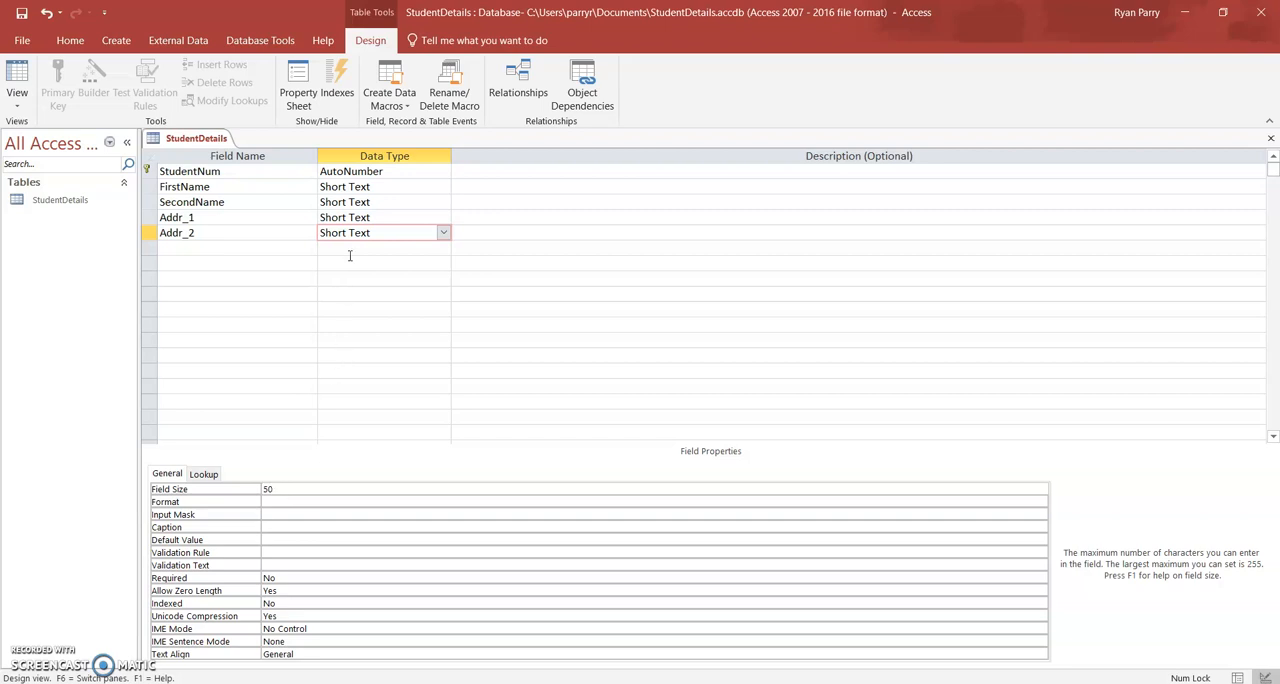
left_click(480, 234)
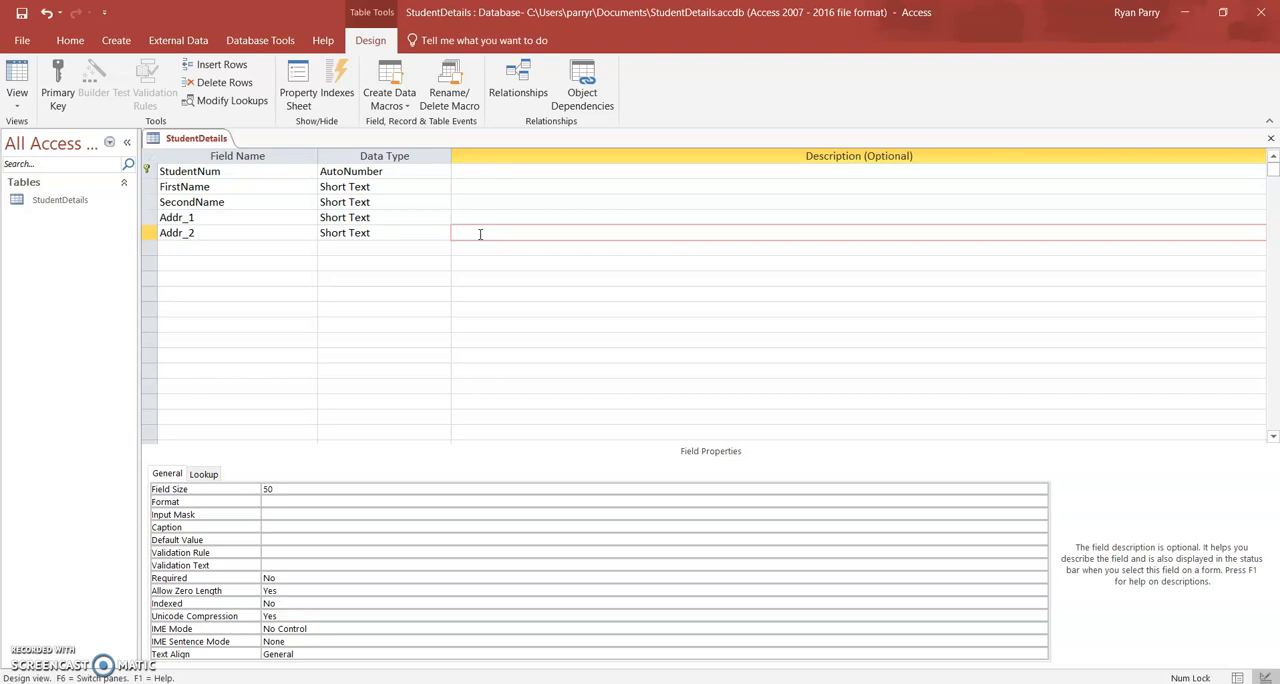
key("Return")
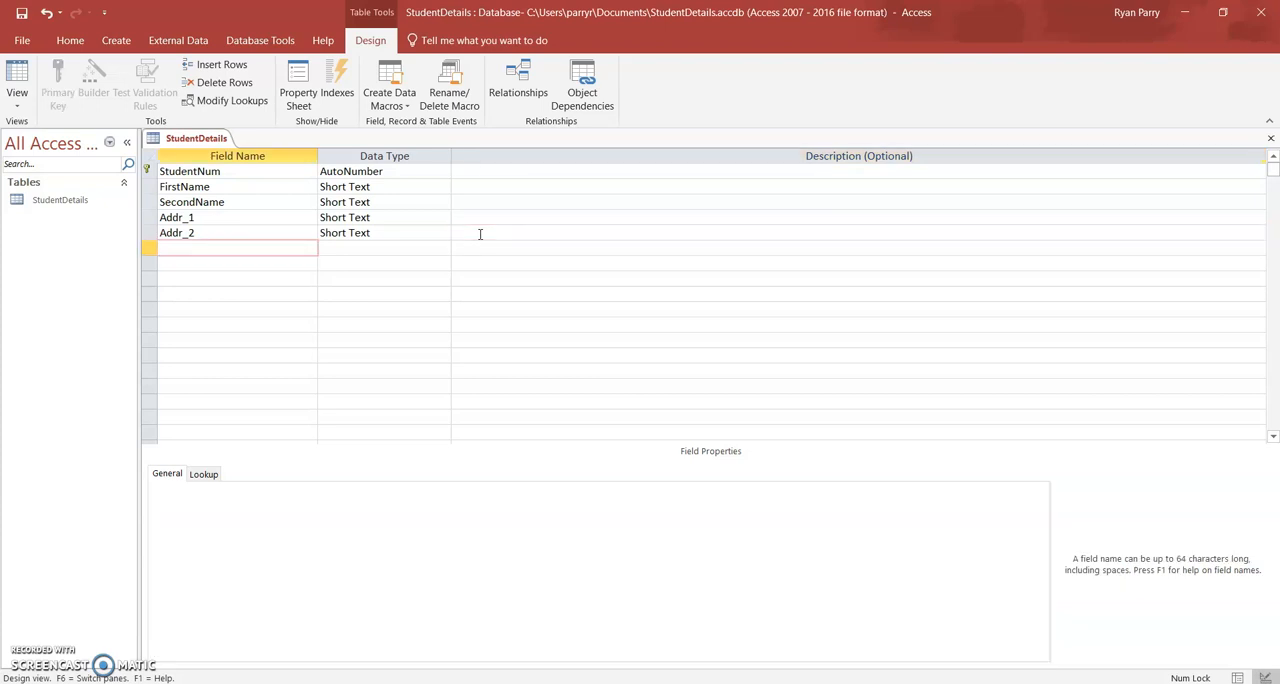
Add a Short Text field named Town below Addr_2 with a field size of 50 and no description.
type("Town")
key("Return")
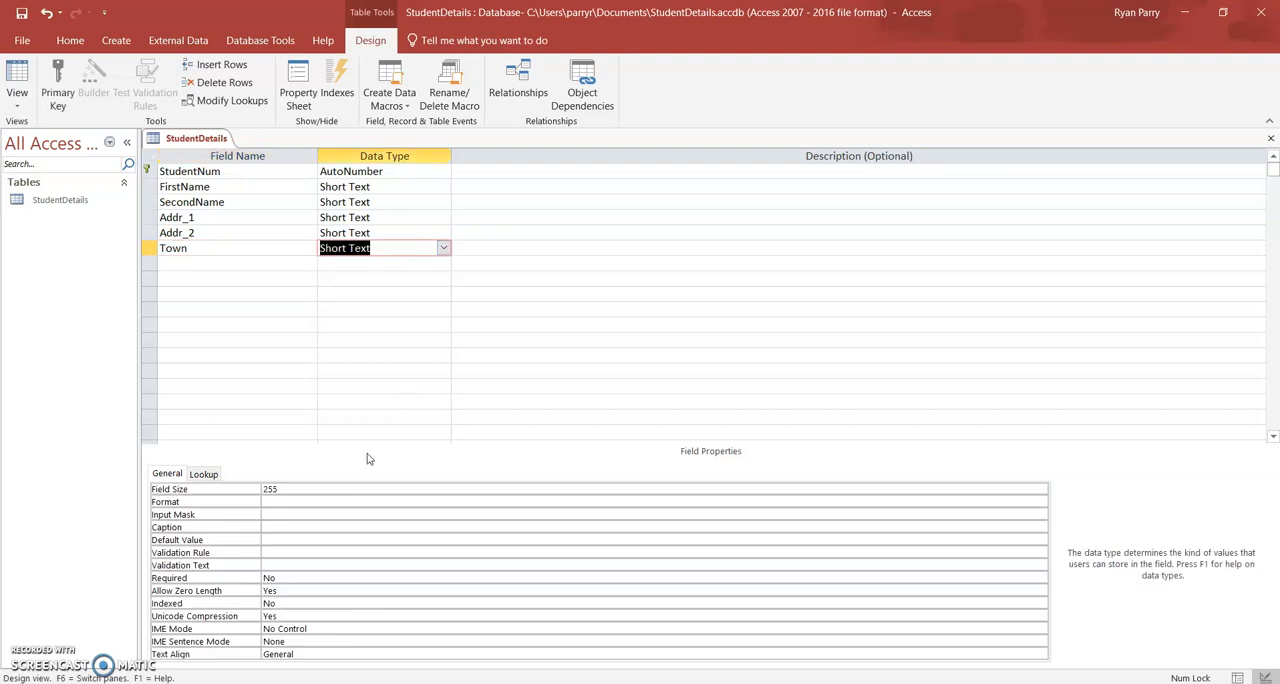
left_click(307, 488)
key("BackSpace")
key("BackSpace")
key("BackSpace")
type("50")
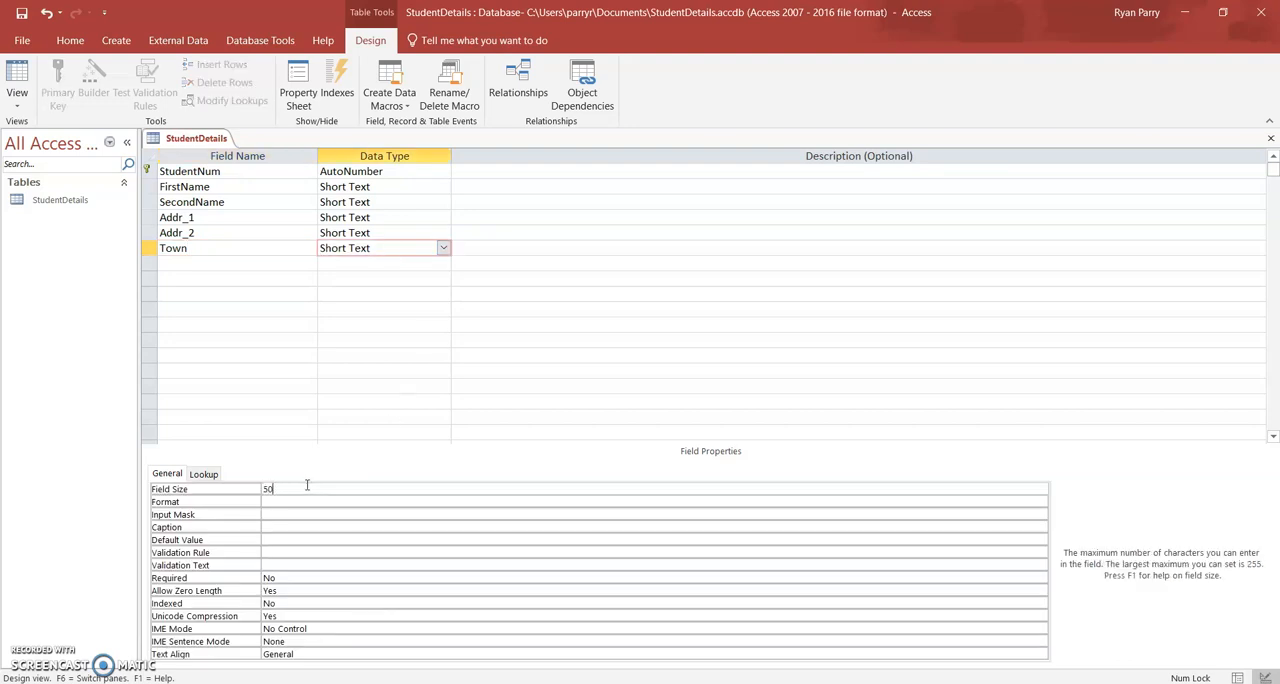
left_click(469, 248)
key("Return")
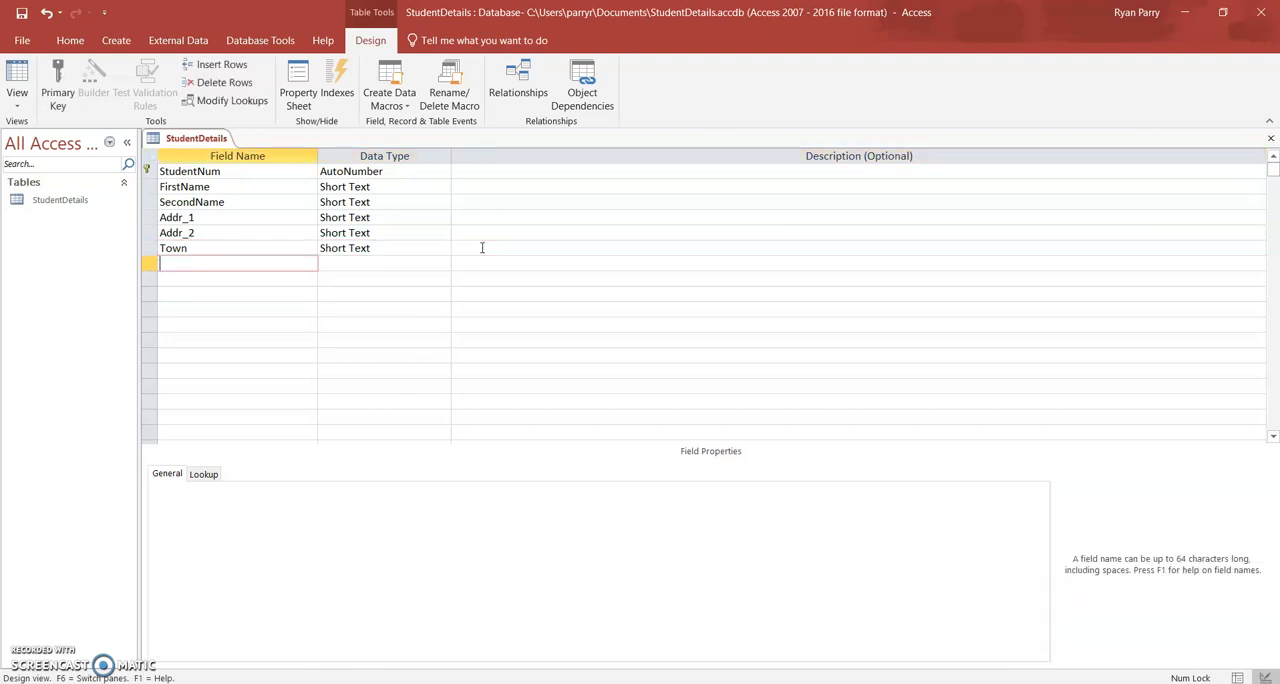
Add a field named City with the Short Text data type below Town and clear its default field size.
type("City")
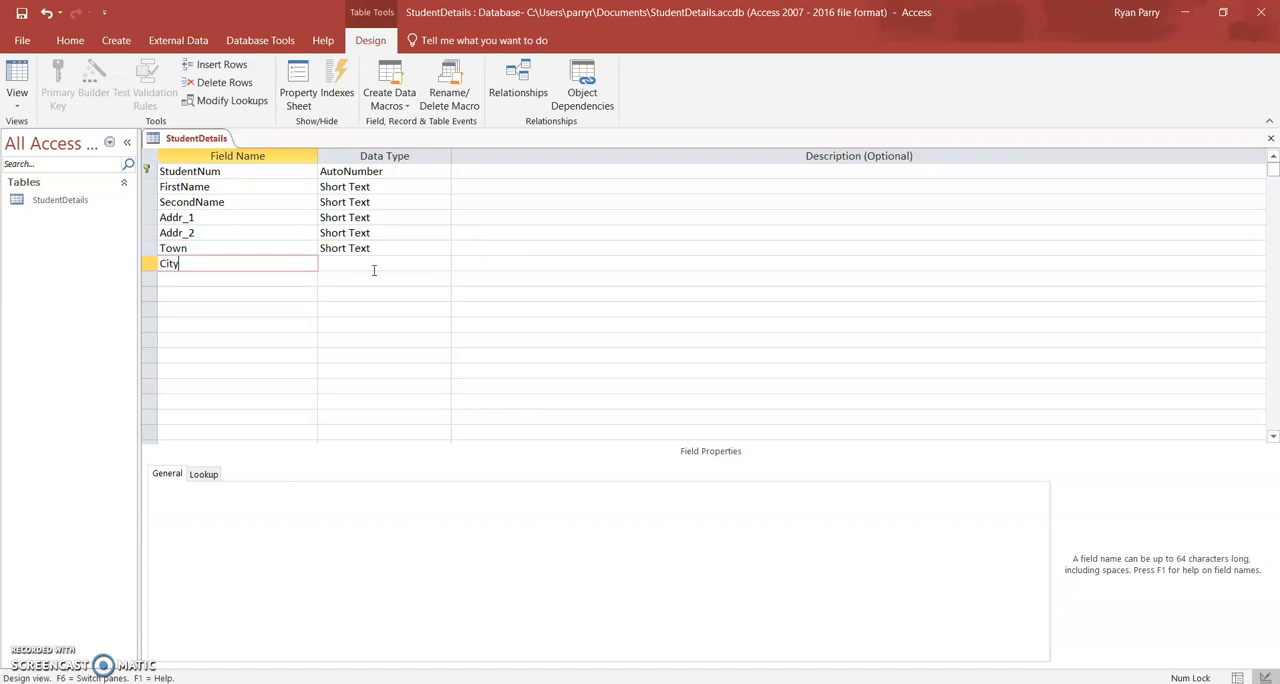
key("Return")
left_click(288, 488)
key("BackSpace")
key("BackSpace")
key("BackSpace")
type("%0")
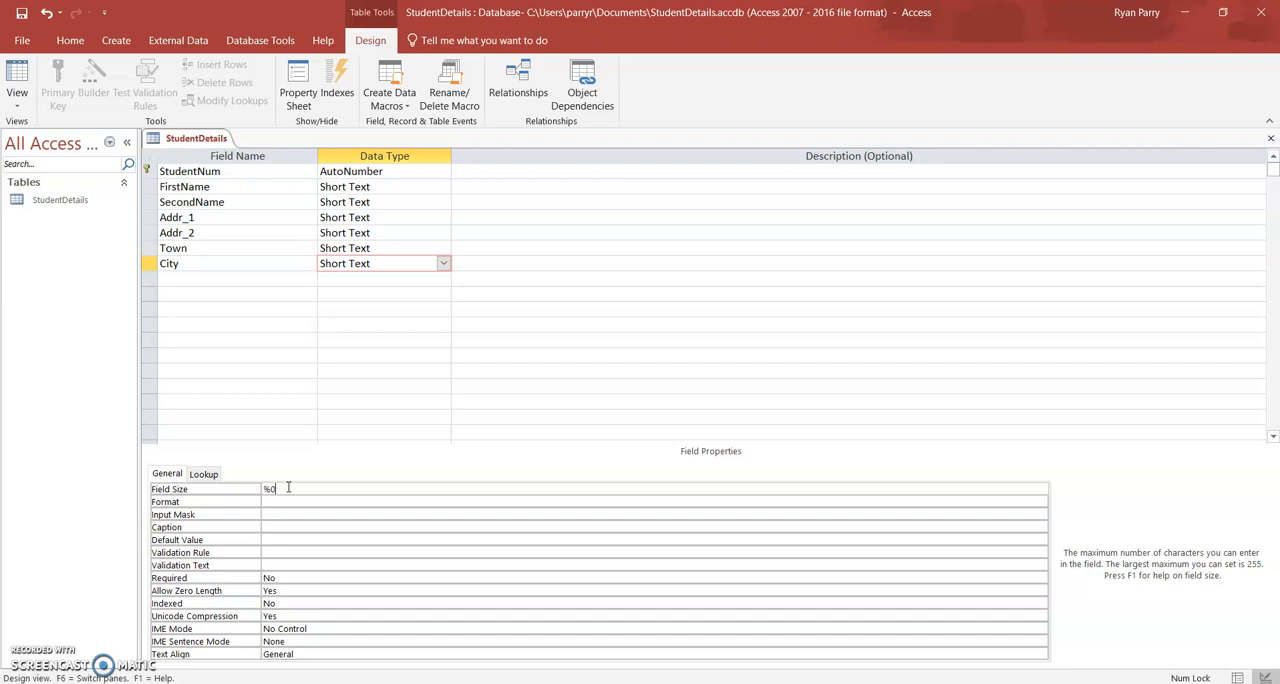
left_click(476, 270)
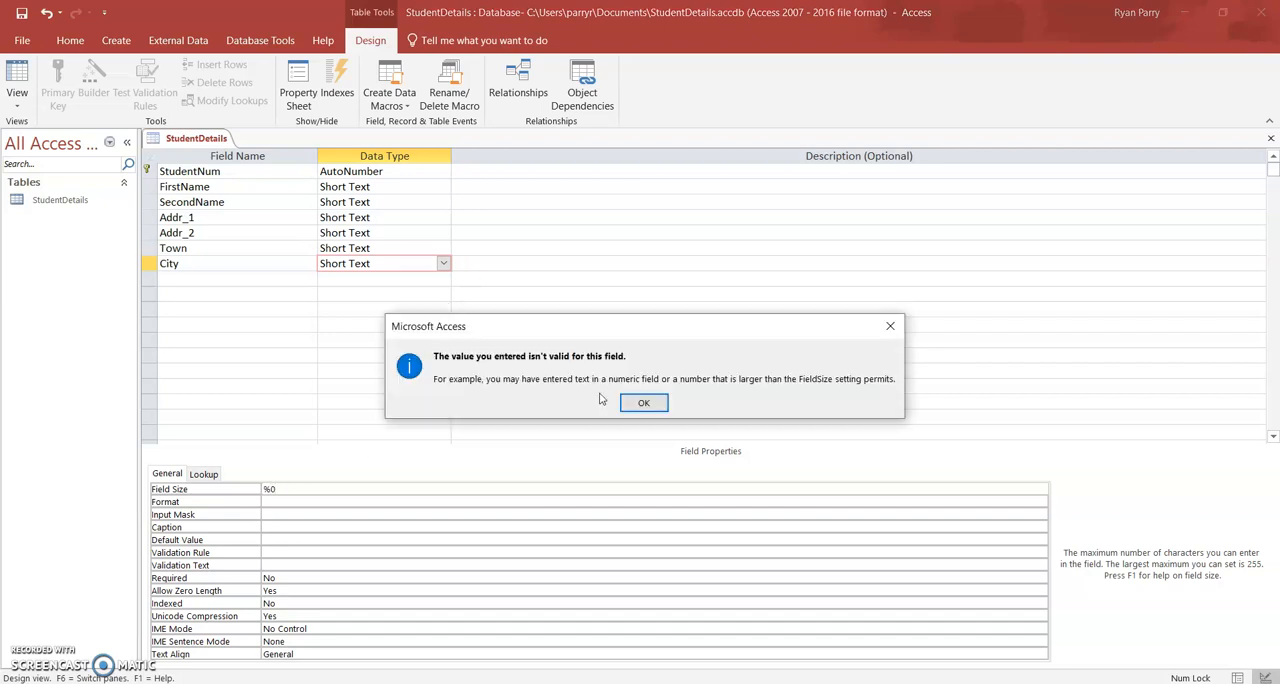
left_click(641, 403)
key("BackSpace")
key("BackSpace")
Set the field size of City to 50 and leave its description blank.
type("50")
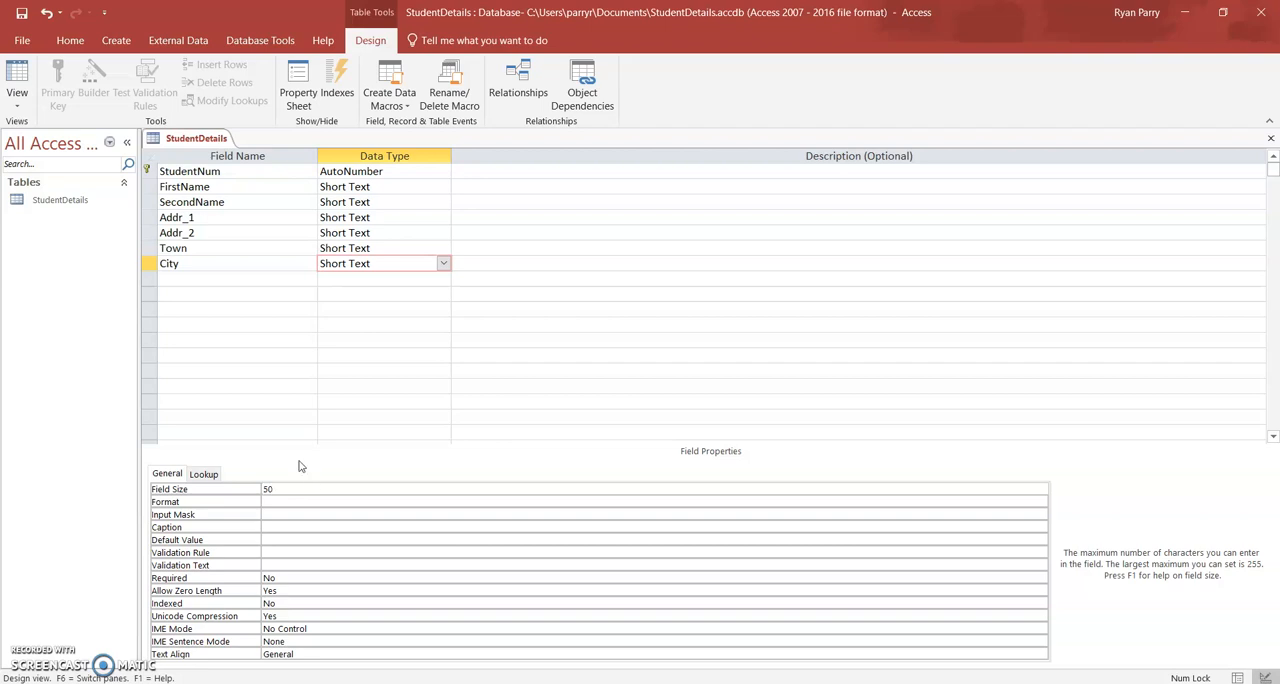
key("Return")
left_click(492, 265)
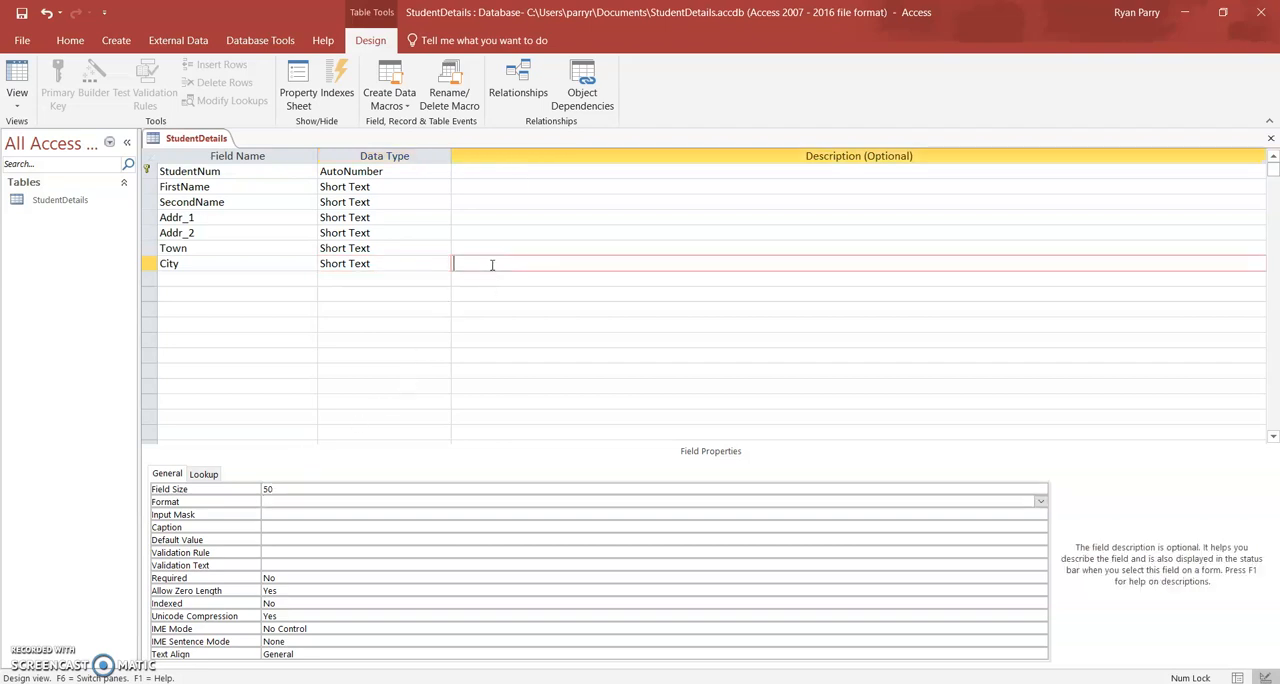
Add a field named PostCode with the Short Text data type below City.
left_click(186, 281)
type("PostCode")
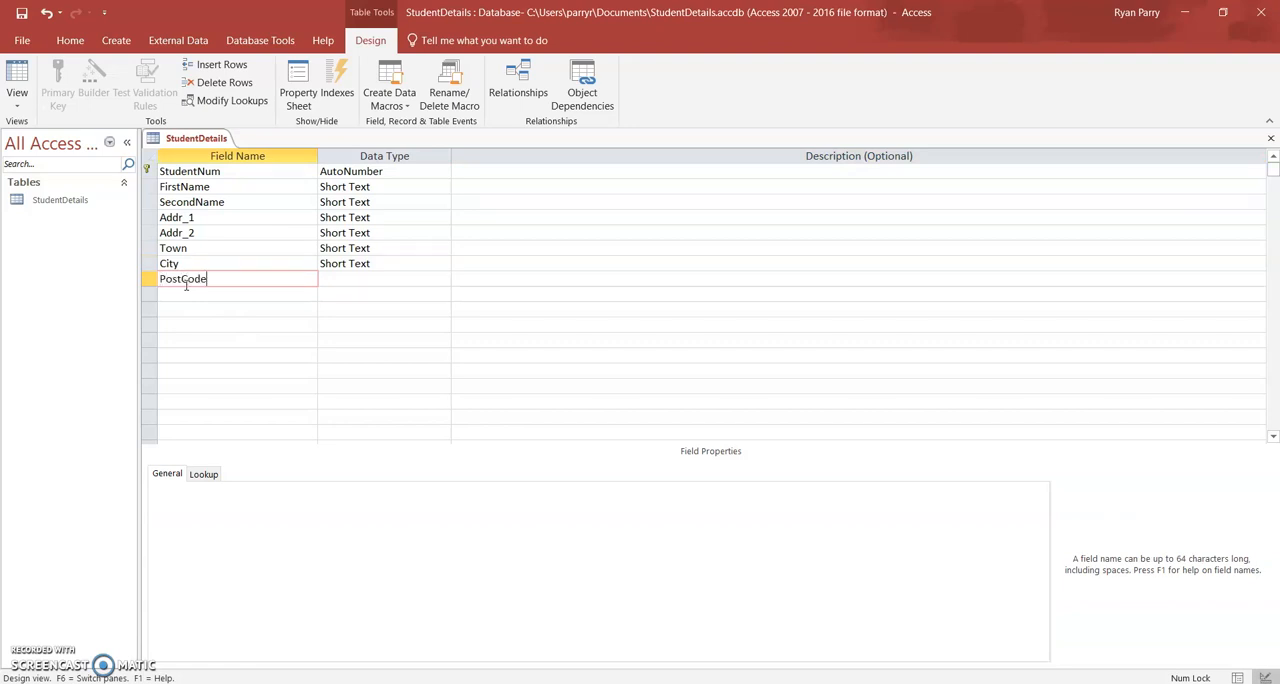
key("Tab")
Set the field size of PostCode to 10 and leave its description blank.
left_click(281, 490)
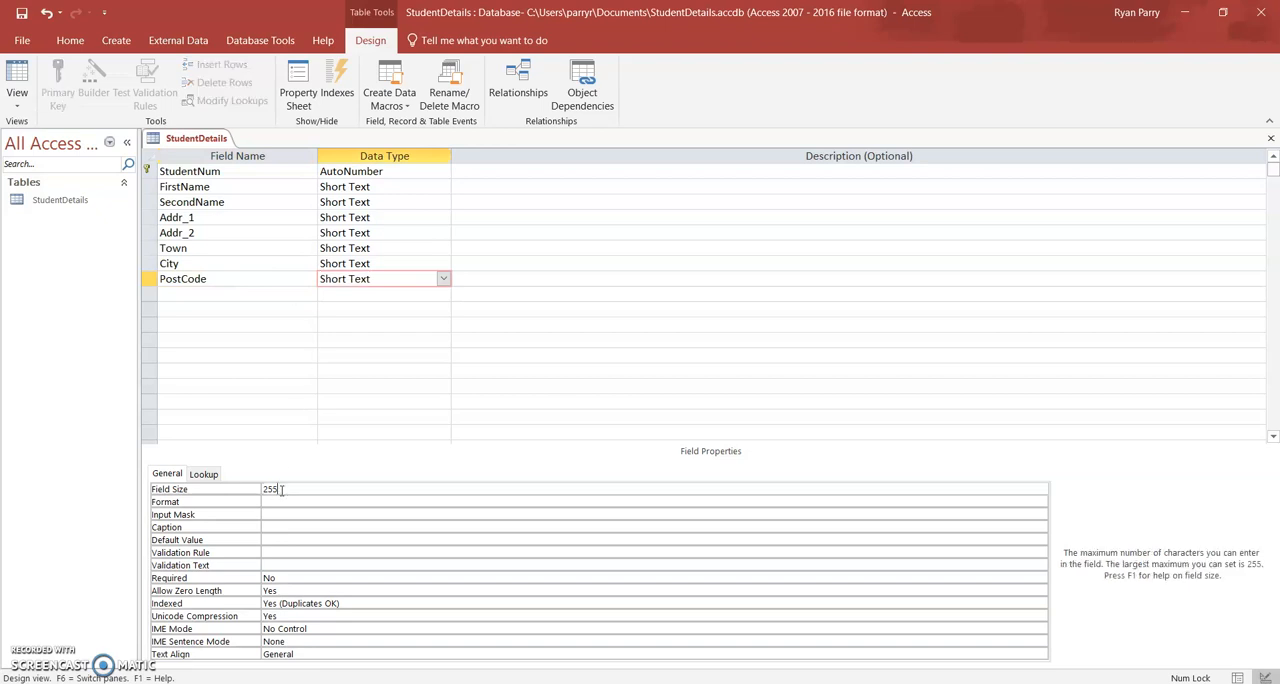
key("BackSpace")
key("BackSpace")
key("BackSpace")
type("10")
left_click(480, 280)
key("Tab")
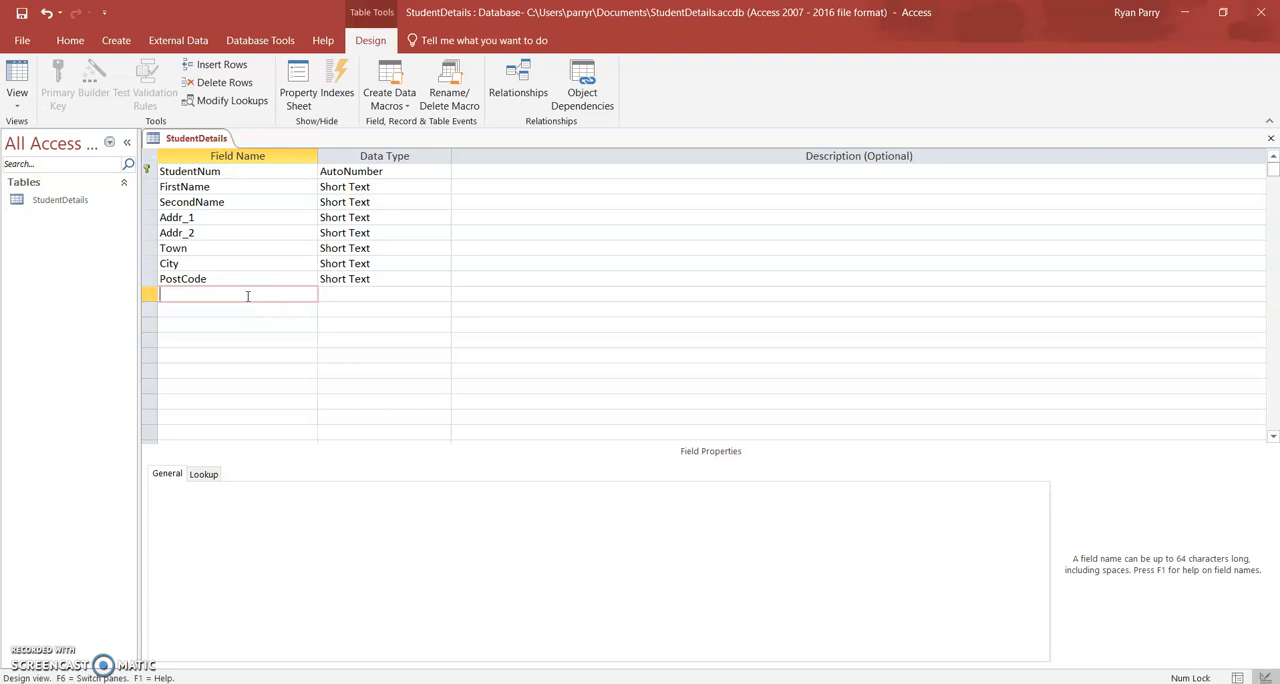
Add a field named DOB below PostCode and give it the Date/Time data type.
type("DateofBirth")
key("BackSpace")
key("BackSpace")
key("BackSpace")
key("BackSpace")
key("BackSpace")
key("BackSpace")
key("BackSpace")
key("BackSpace")
key("BackSpace")
key("BackSpace")
type("OB")
left_click(364, 294)
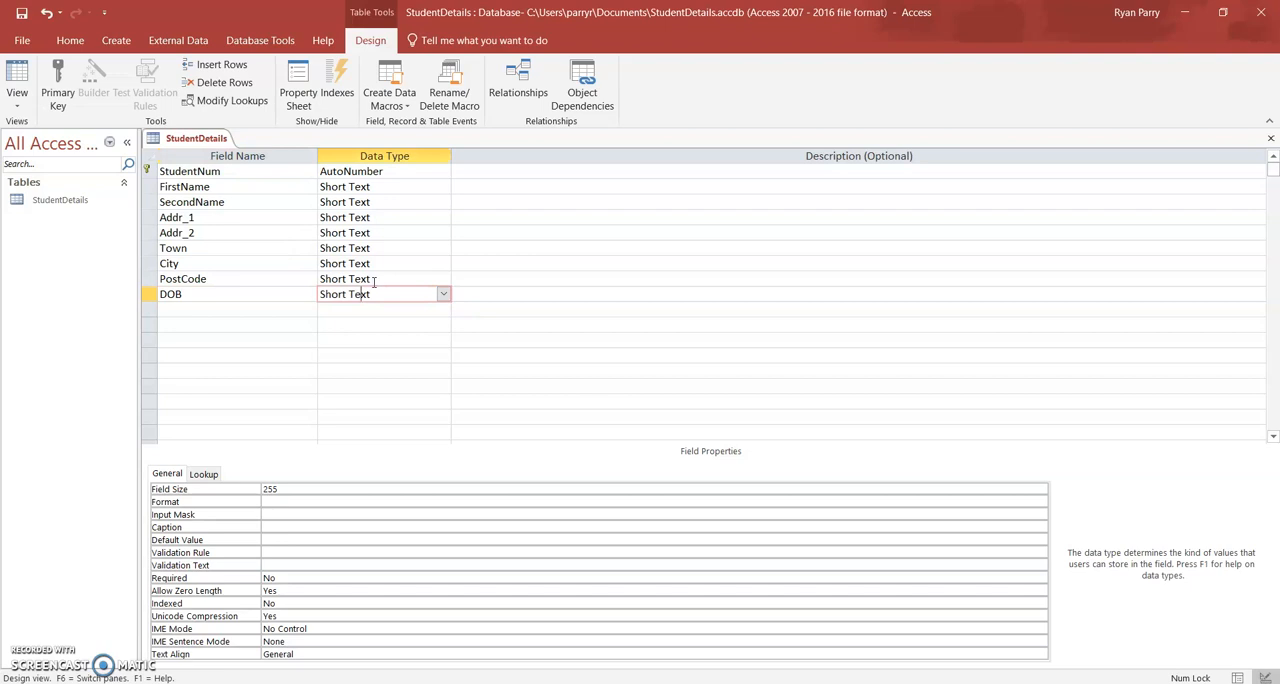
left_click(443, 294)
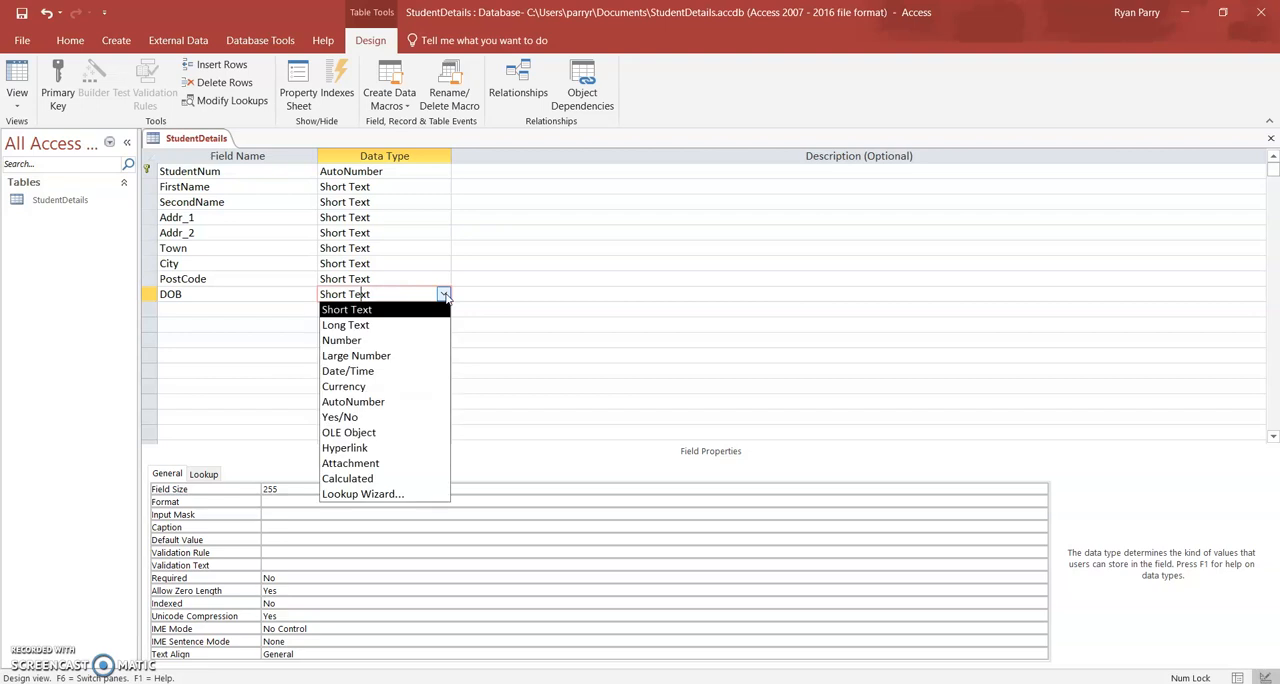
left_click(394, 370)
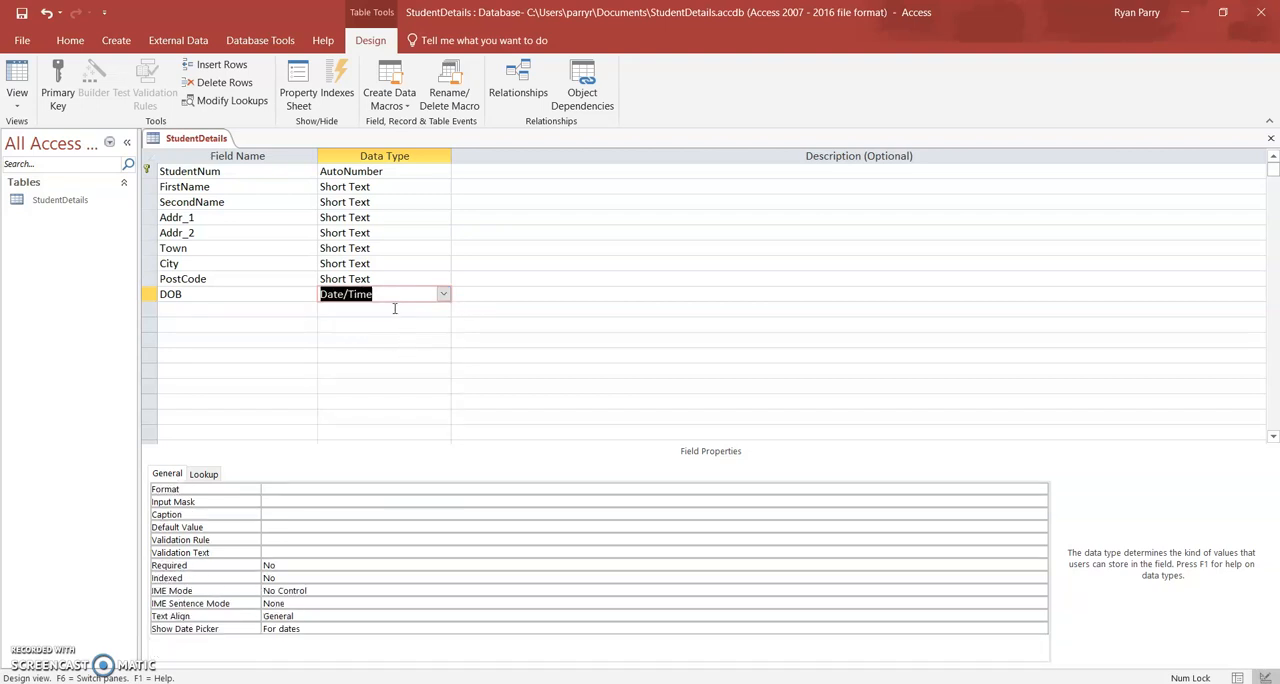
Set the display format of the DOB field to Short Date.
left_click(306, 488)
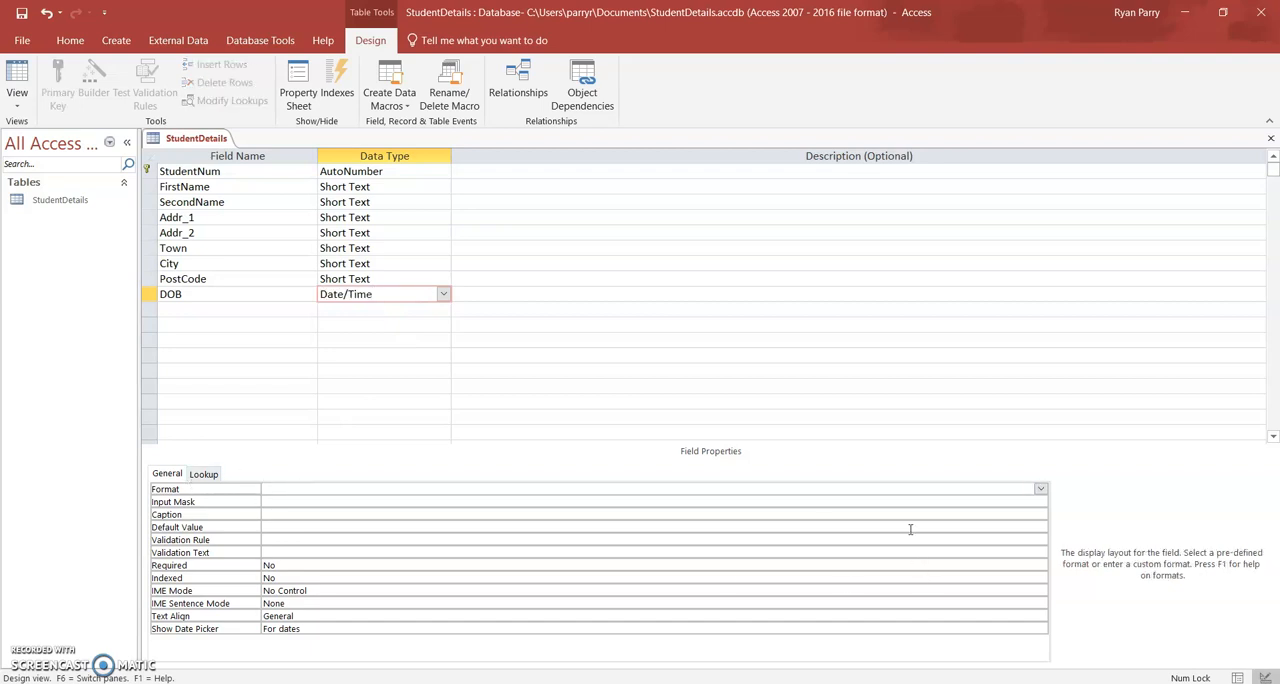
left_click(1041, 490)
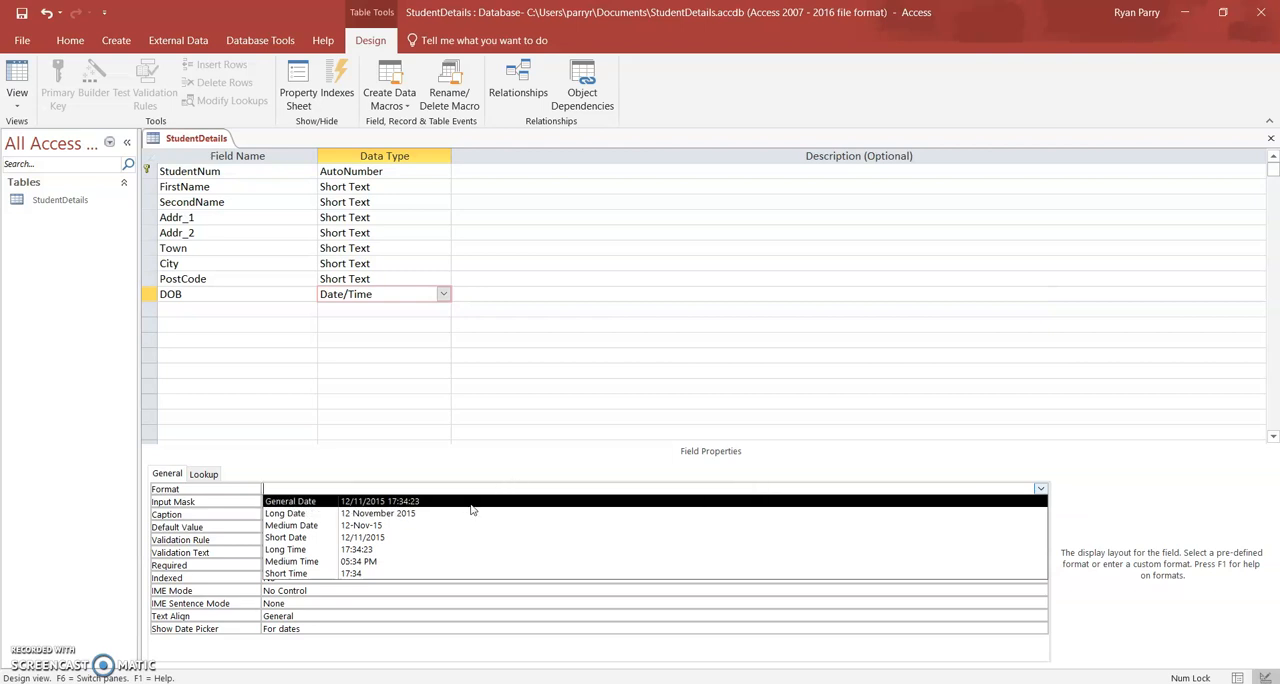
left_click(390, 540)
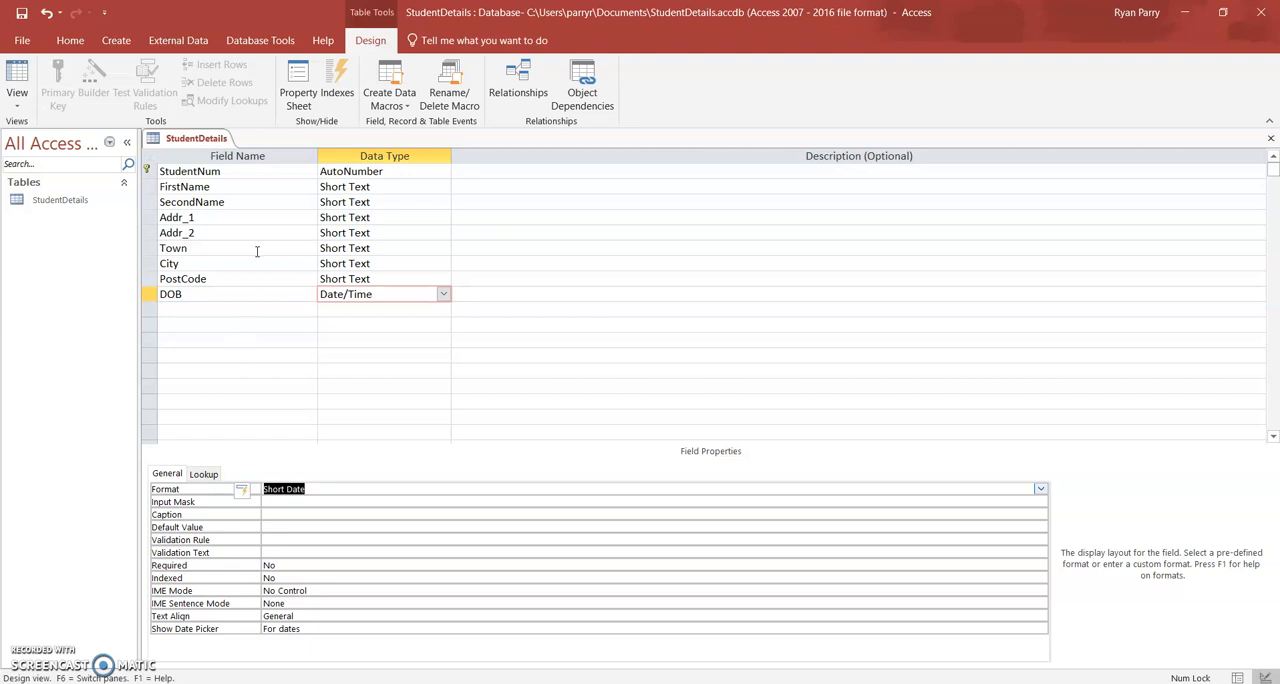
Save the StudentDetails table design and switch the table to Datasheet View.
right_click(200, 142)
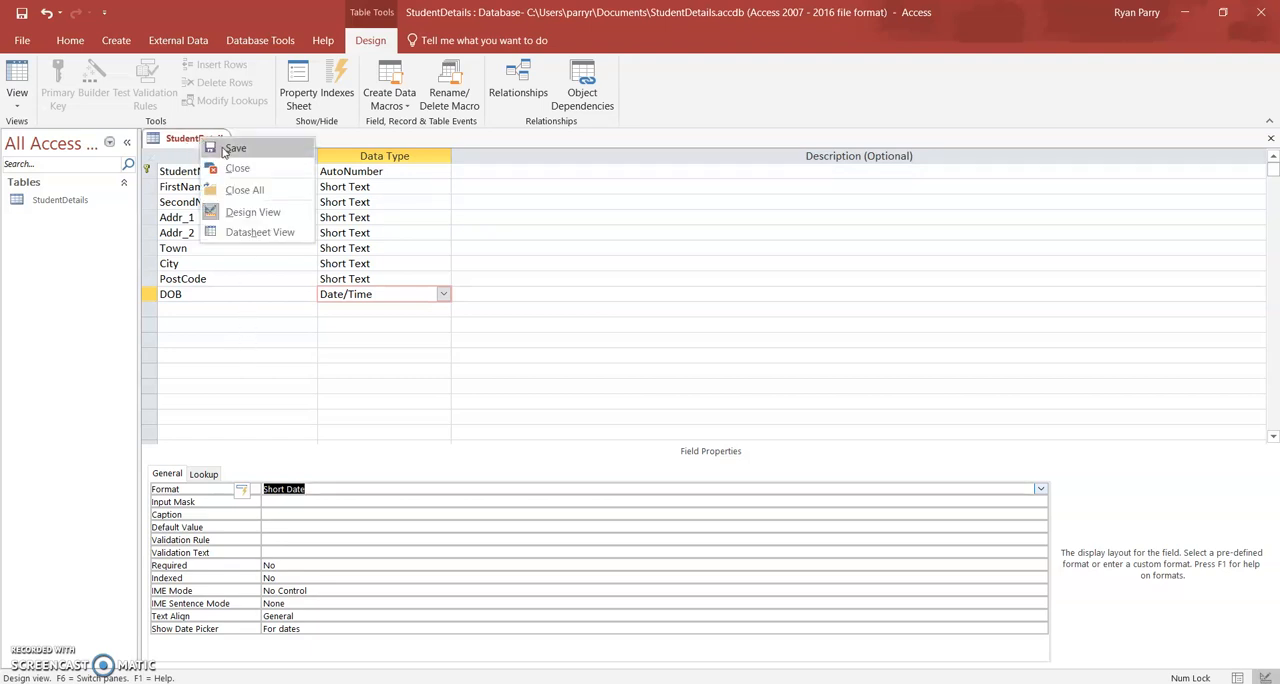
left_click(234, 148)
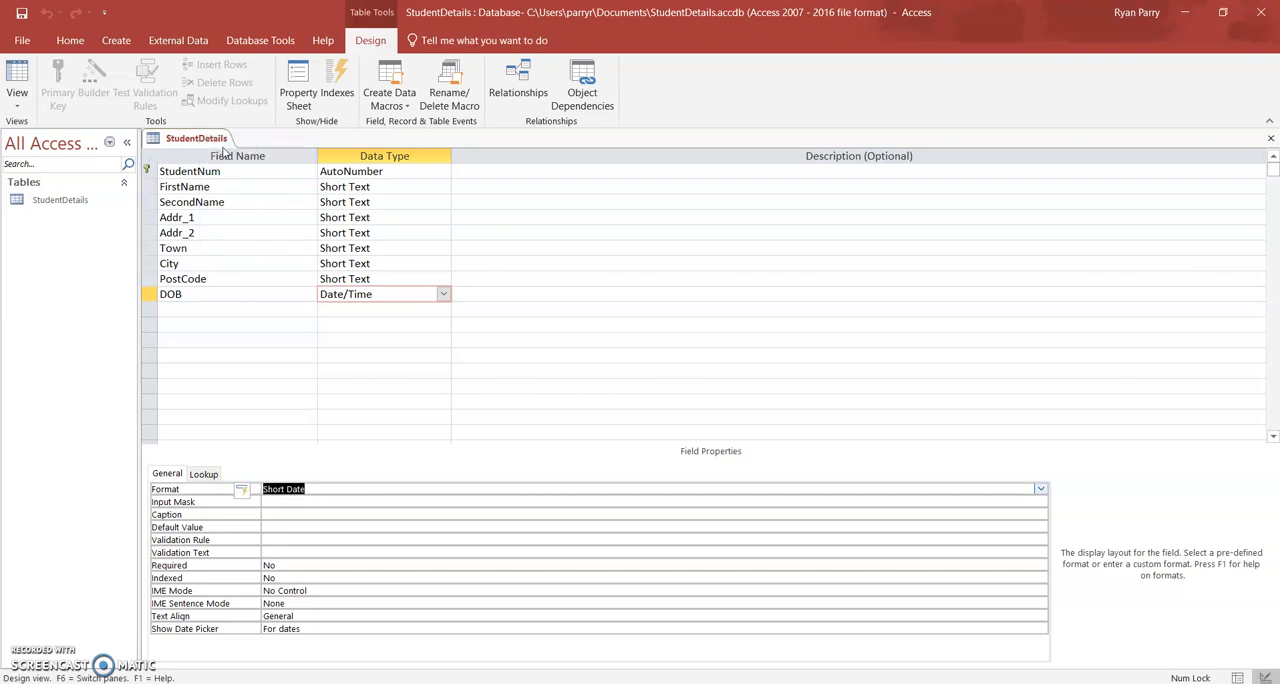
right_click(199, 144)
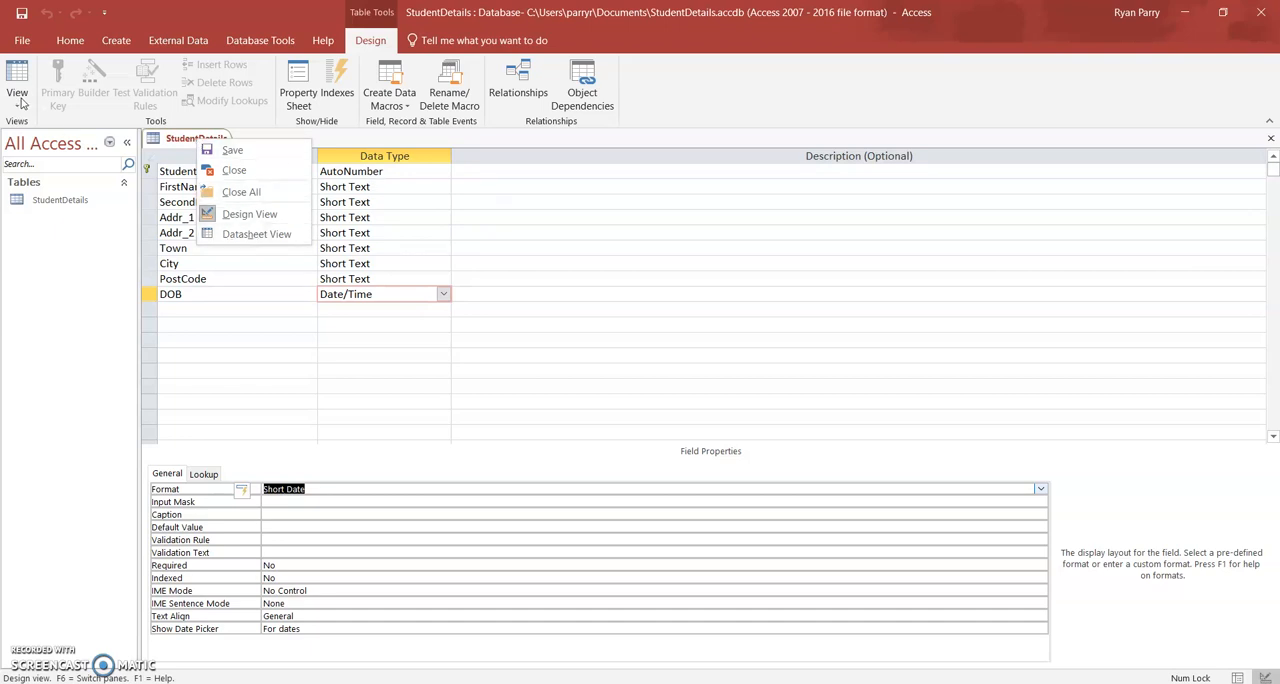
left_click(227, 236)
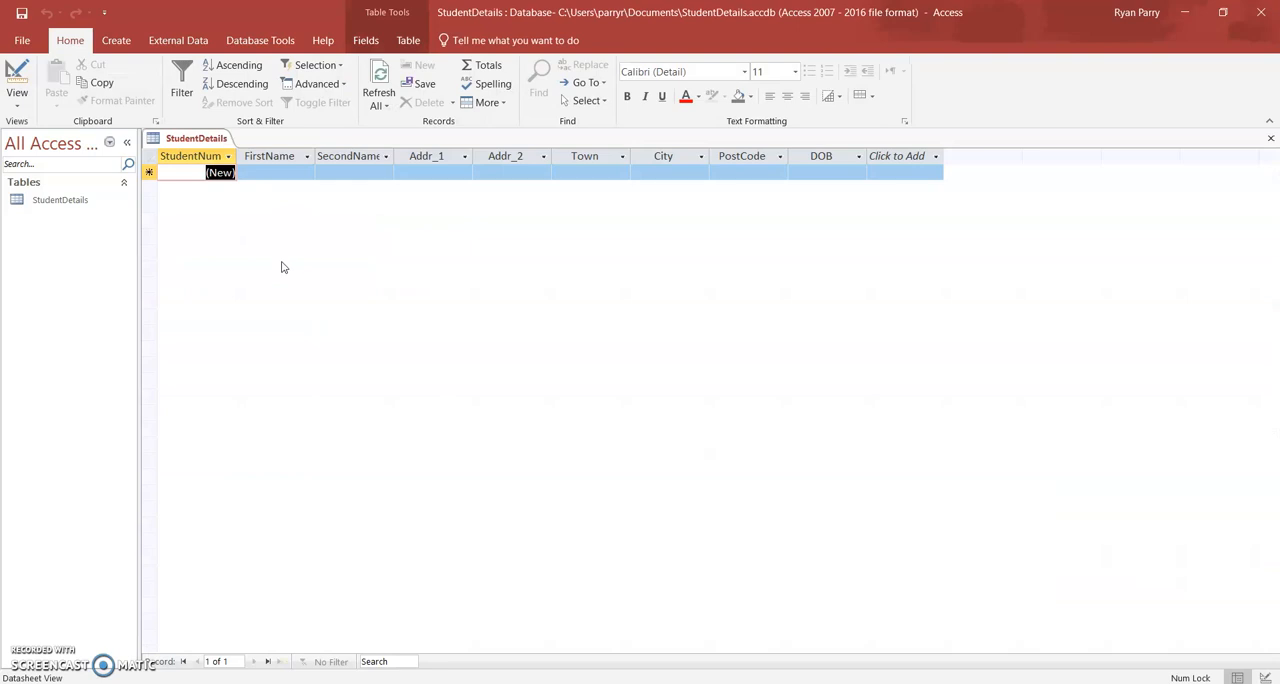